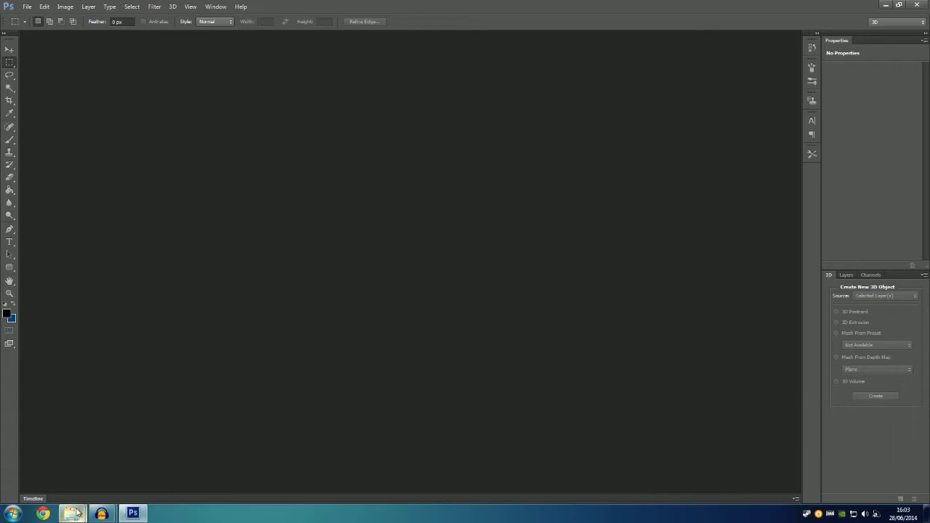
Open ak47.tga from the ak47 folder in Photoshop and select the Move tool
mouse_move(78, 512)
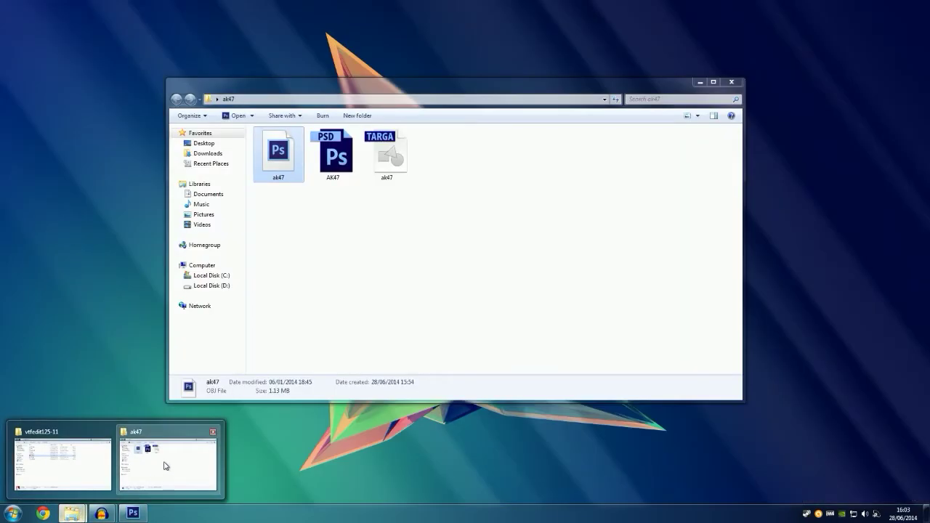
left_click(165, 466)
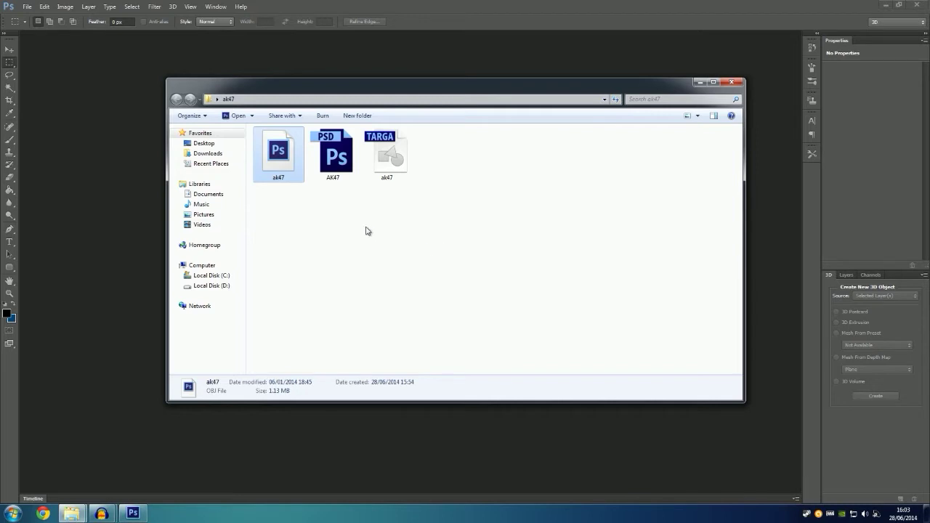
left_click_drag(264, 200, 459, 143)
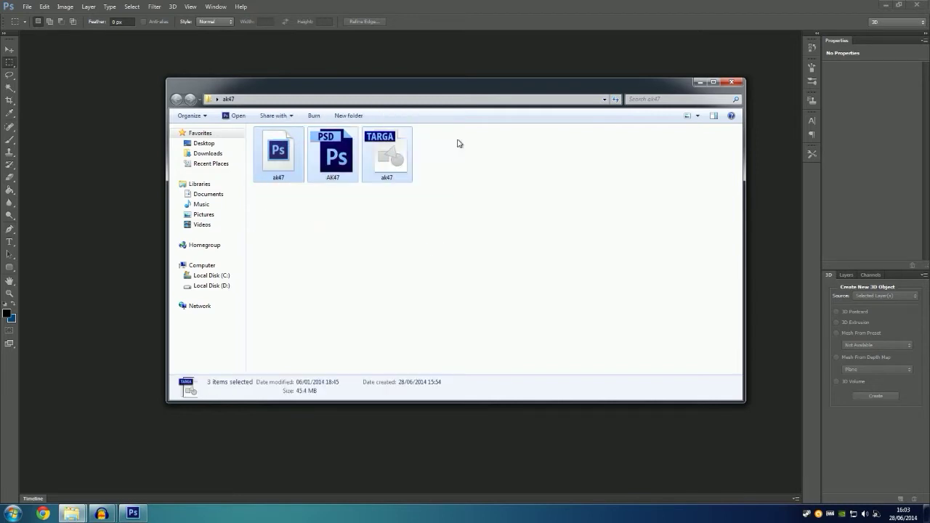
left_click(392, 226)
left_click_drag(265, 201, 434, 155)
left_click(404, 247)
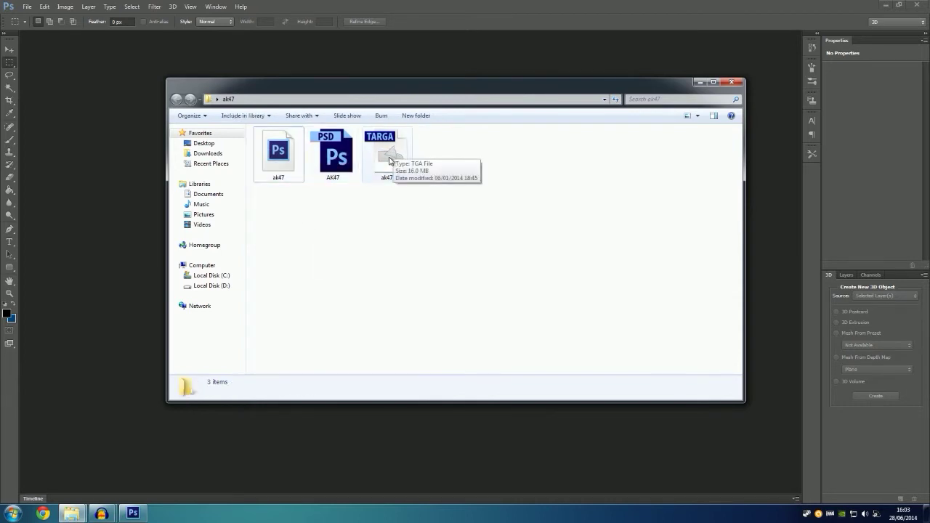
double_click(392, 158)
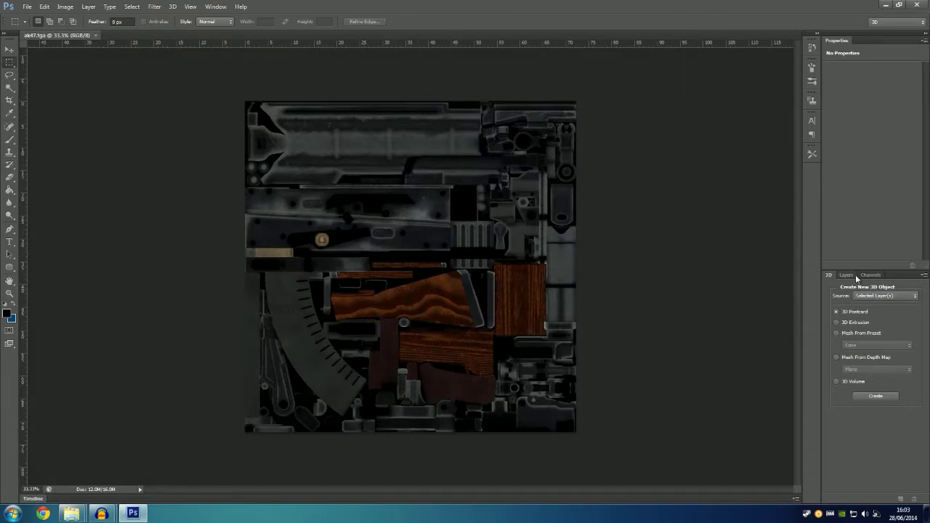
left_click(847, 275)
left_click(9, 49)
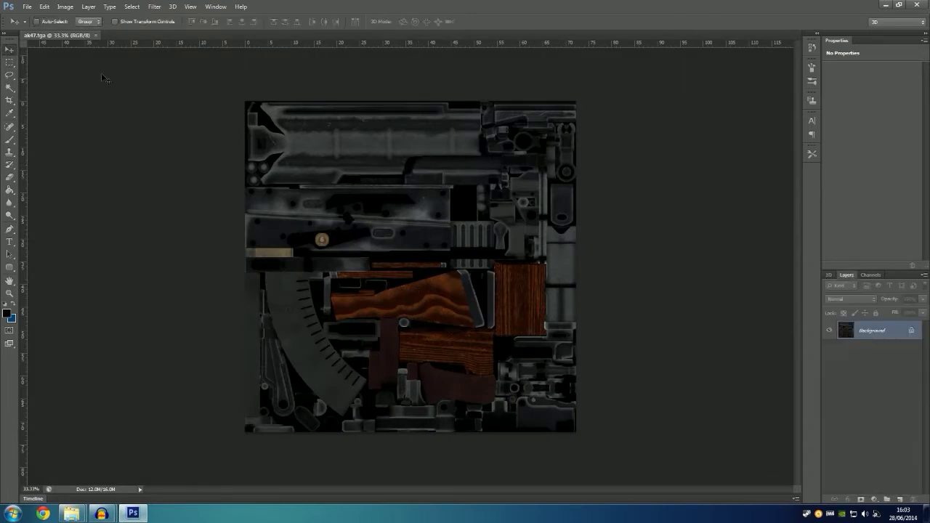
Open the ak47 OBJ model from the same folder as a 3D document
mouse_move(71, 514)
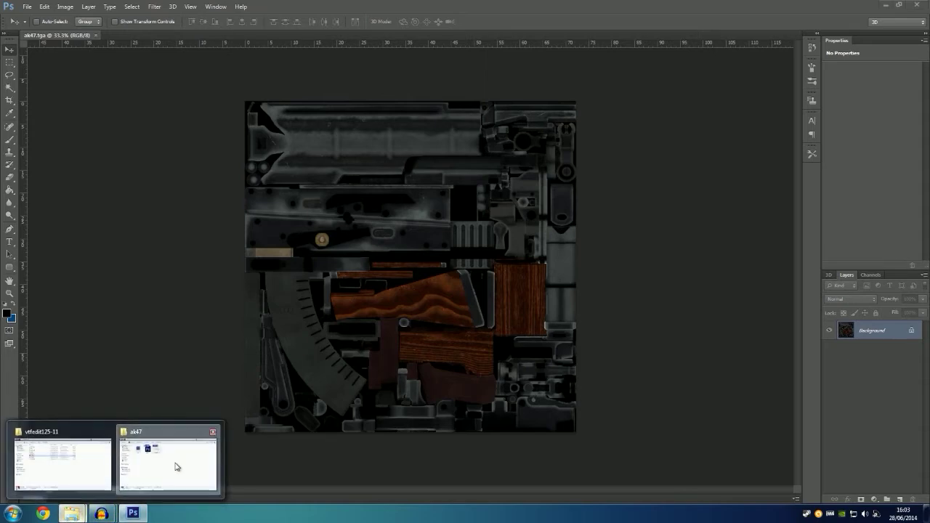
left_click(171, 462)
left_click(274, 163)
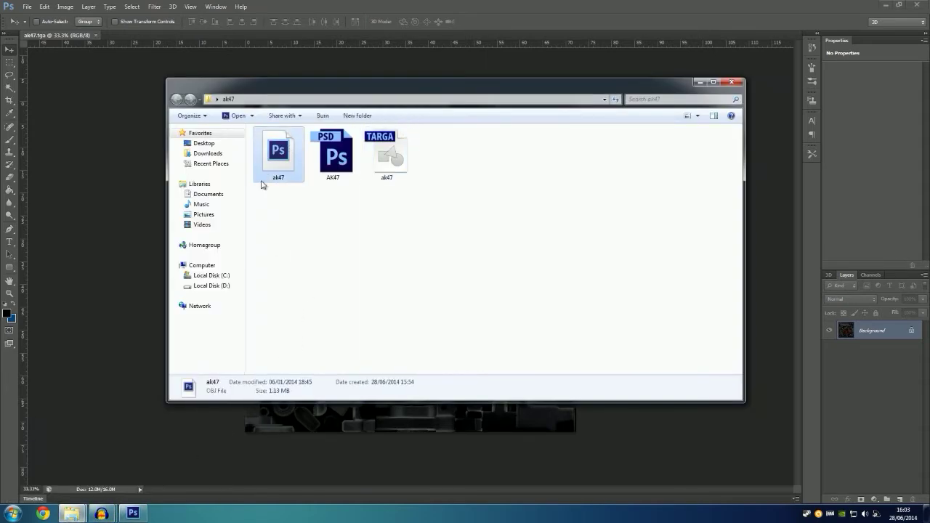
double_click(279, 154)
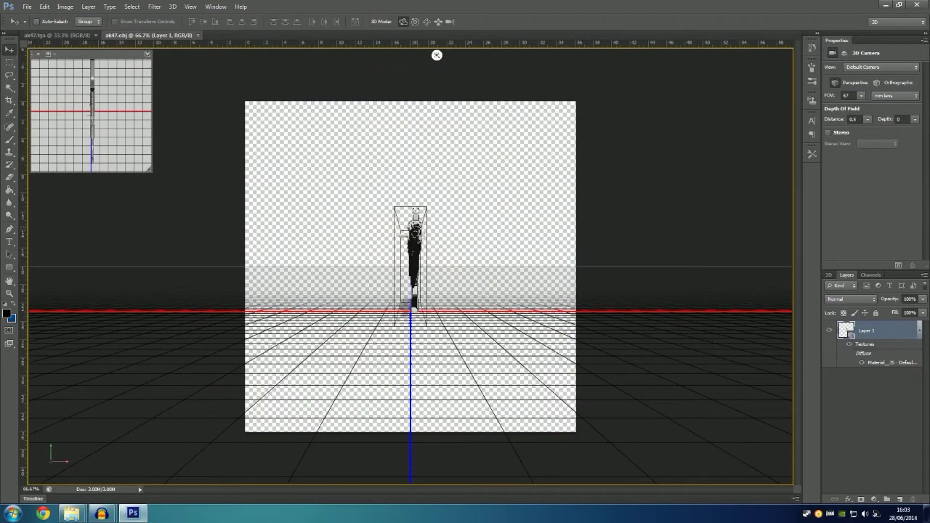
Orbit the rifle to a side view and select Material_35 in the 3D panel
left_click_drag(437, 56, 148, 66)
left_click_drag(443, 215, 427, 178)
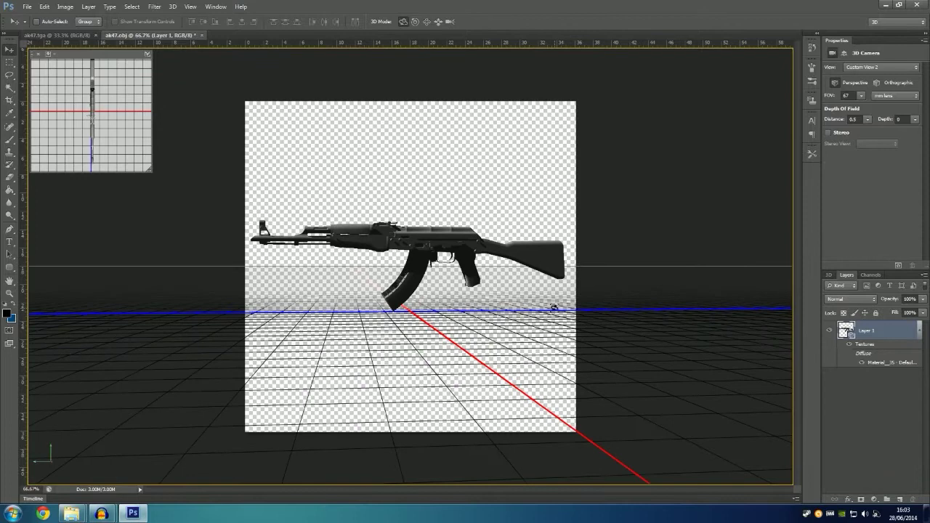
left_click(826, 274)
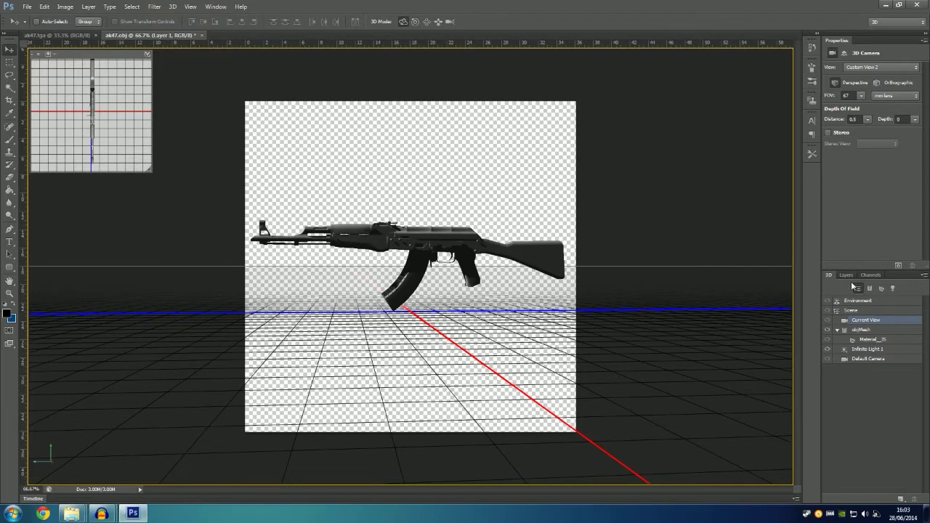
left_click(872, 339)
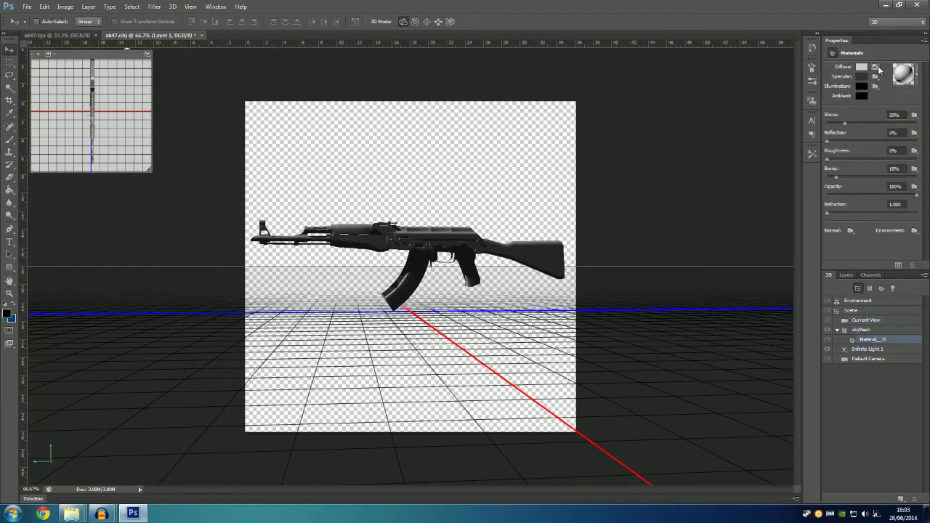
Replace Material_35's diffuse texture with ak47.tga from the ak47 folder
left_click(876, 67)
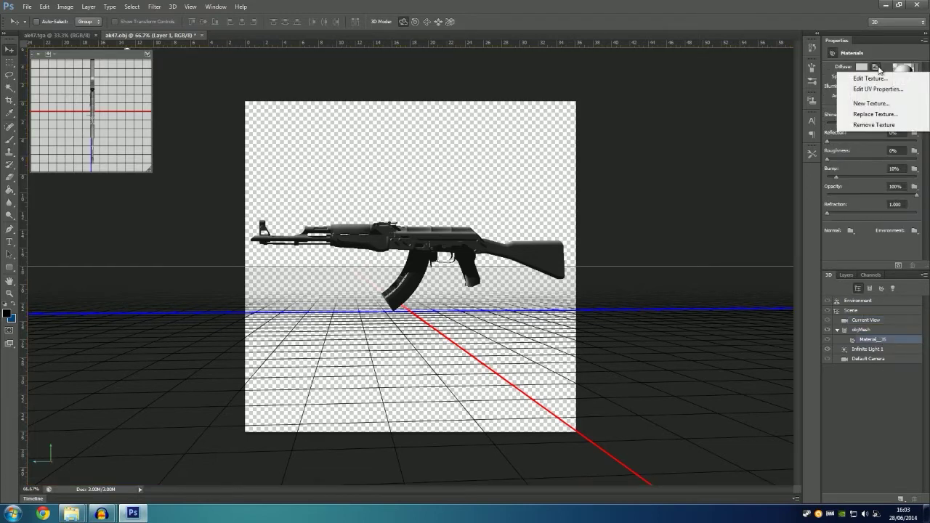
left_click(880, 114)
left_click_drag(588, 174, 597, 247)
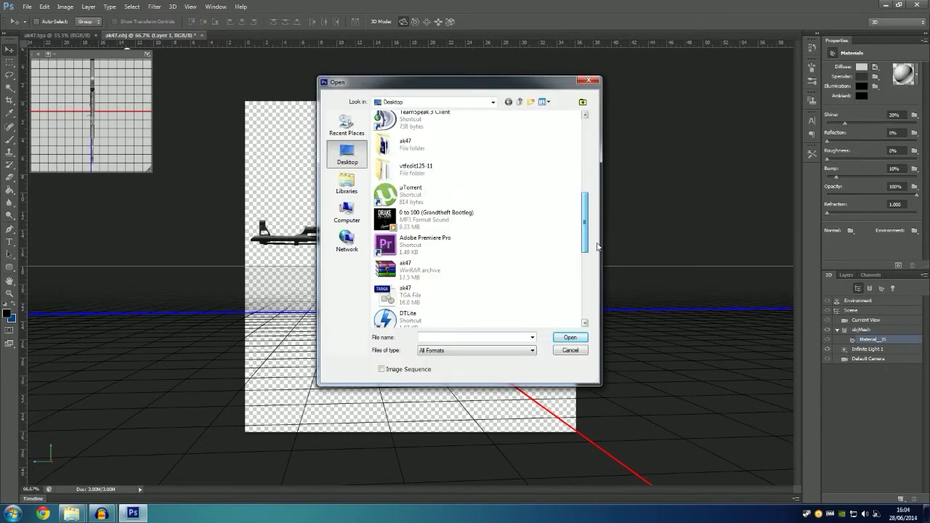
double_click(410, 149)
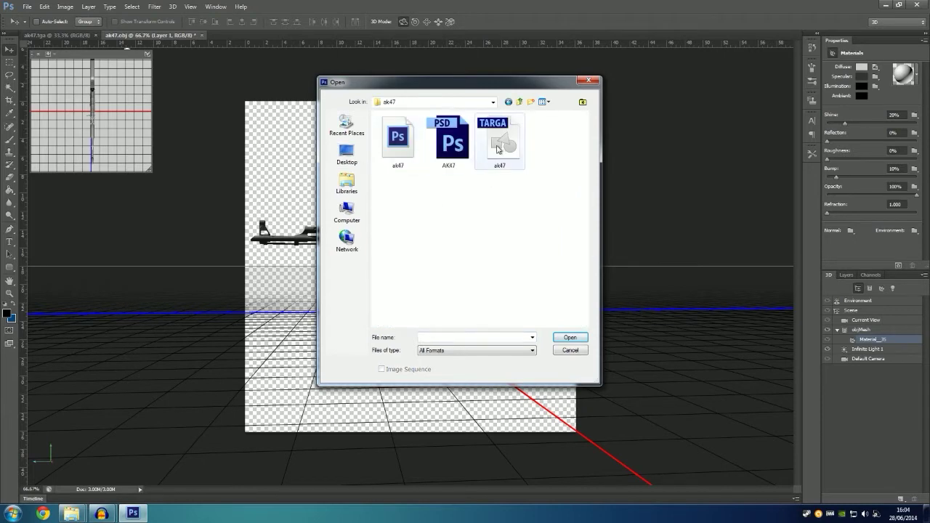
double_click(498, 148)
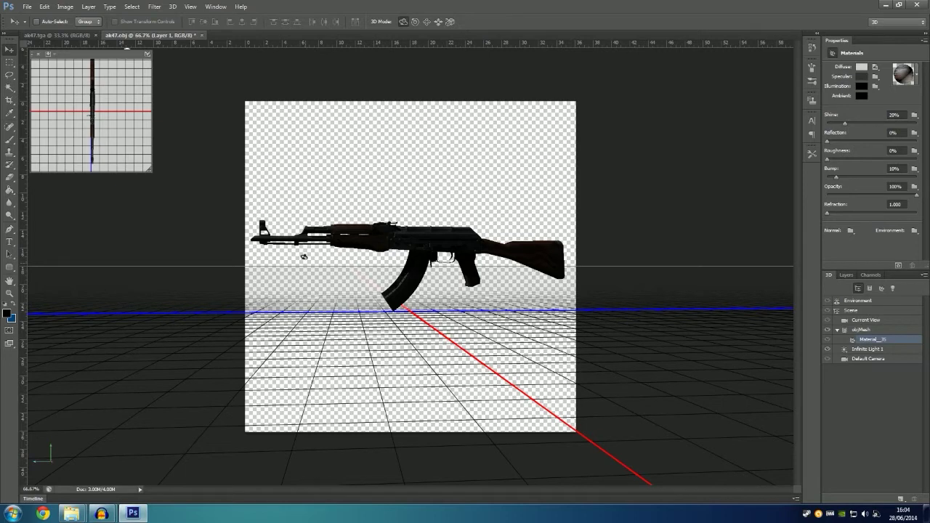
Rotate Infinite Light 1 to bring out the rifle's wood and metal shading
left_click(864, 351)
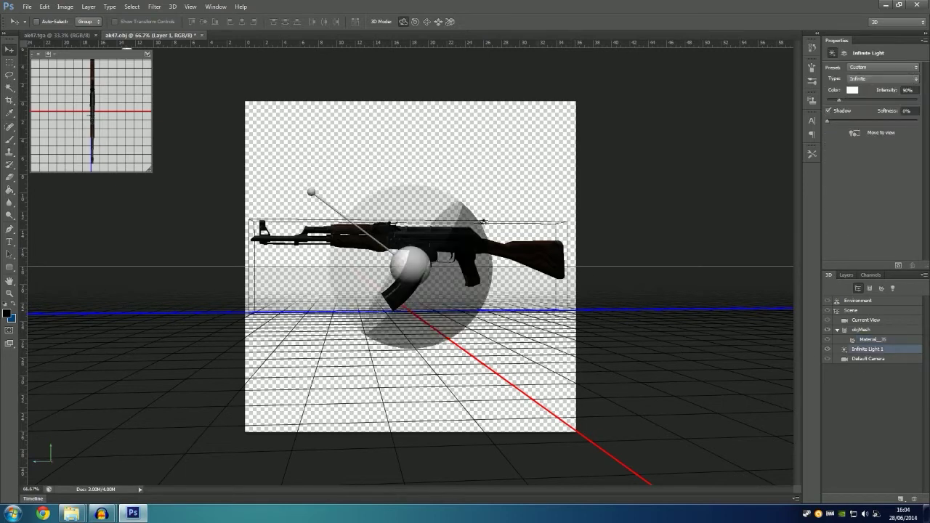
mouse_move(334, 153)
left_mouse_down()
mouse_move(509, 148)
mouse_move(501, 150)
left_mouse_up()
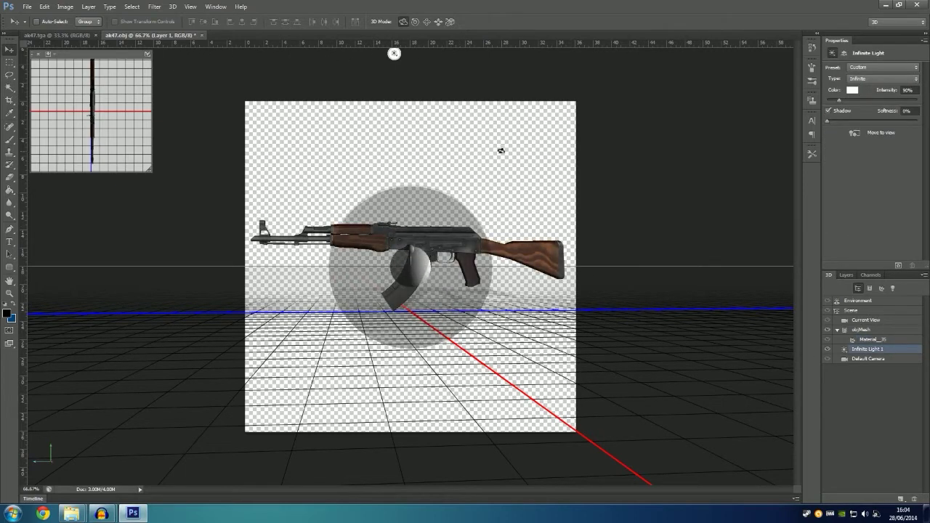
left_click(501, 149)
left_click(845, 275)
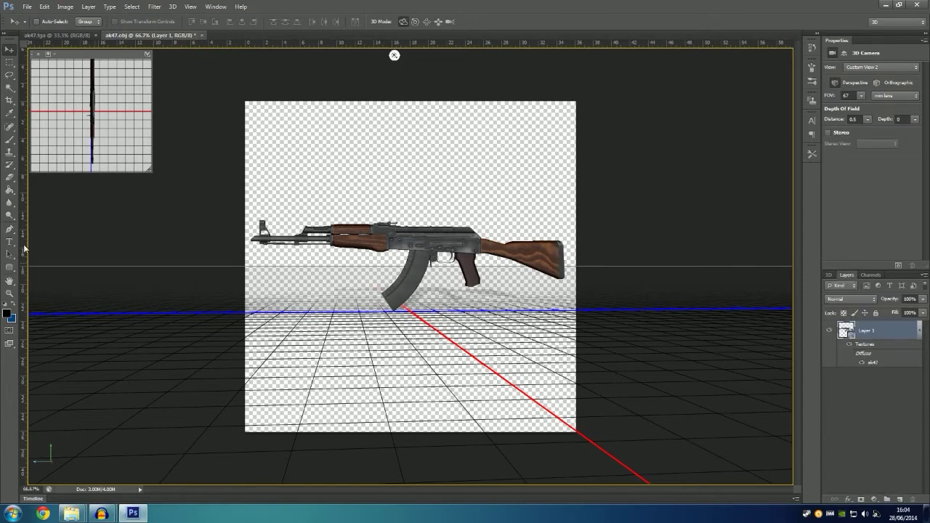
left_click(828, 276)
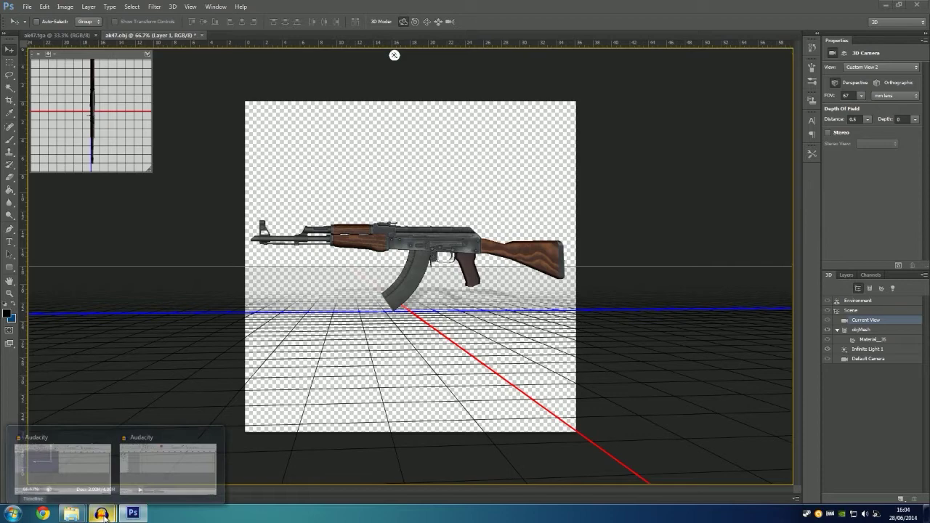
Minimise the vtfedit125-11 folder window and switch to the ak47.tga document
mouse_move(82, 513)
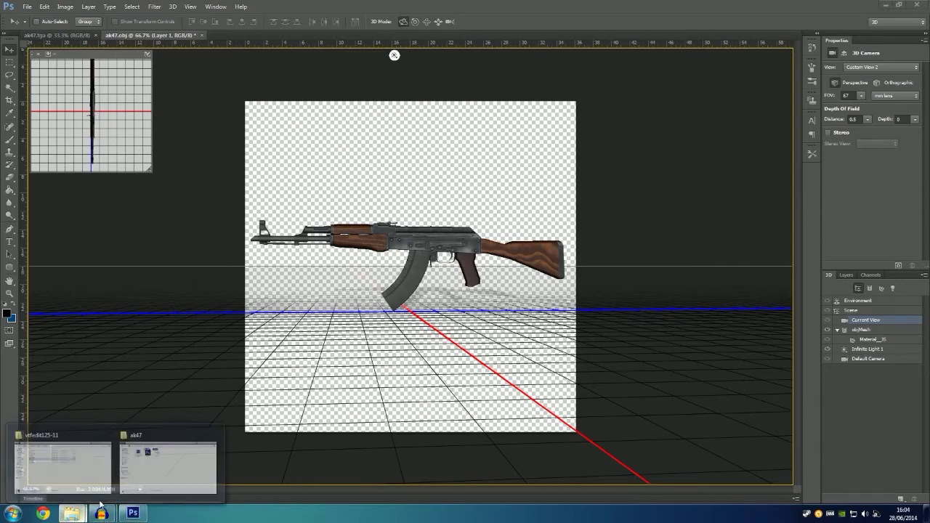
mouse_move(169, 474)
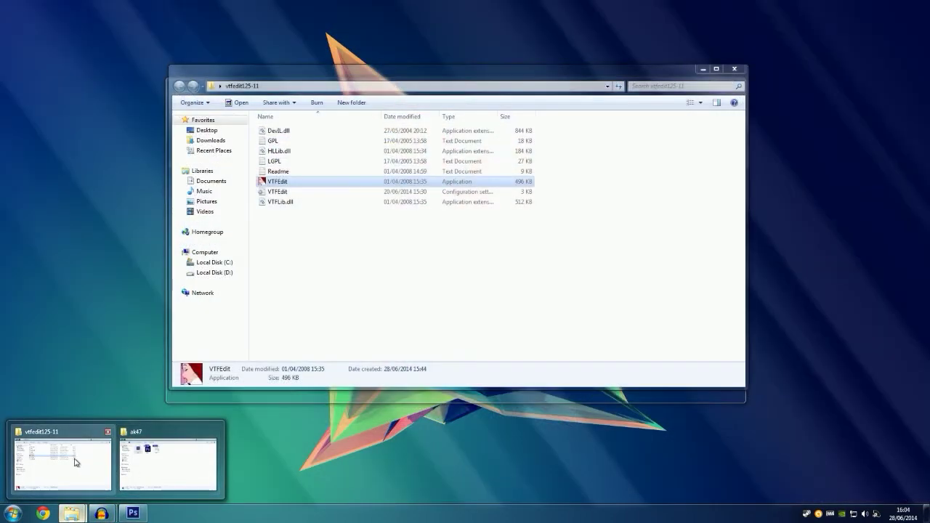
left_click(64, 465)
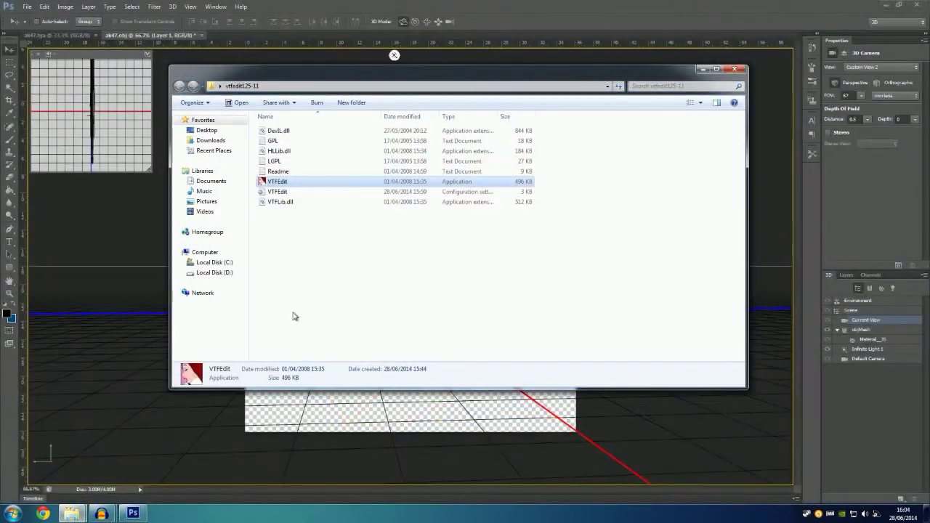
left_click(702, 69)
key("ctrl+Tab")
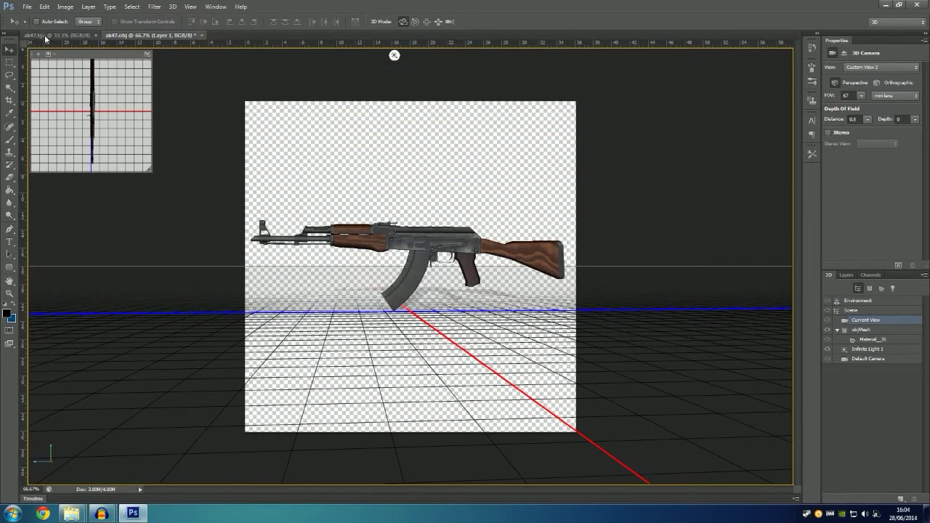
Add Layer 1 above Background and fill it solid black with the Paint Bucket
left_click(846, 275)
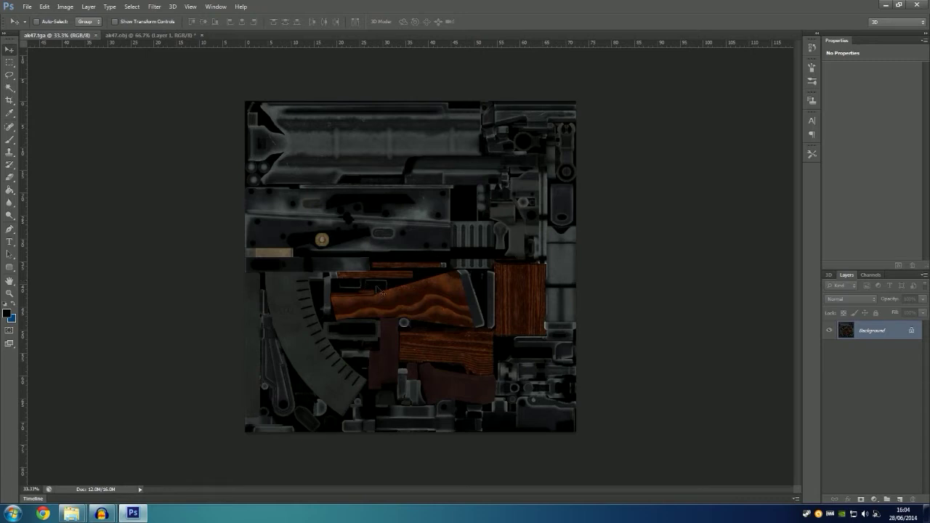
left_click(899, 500)
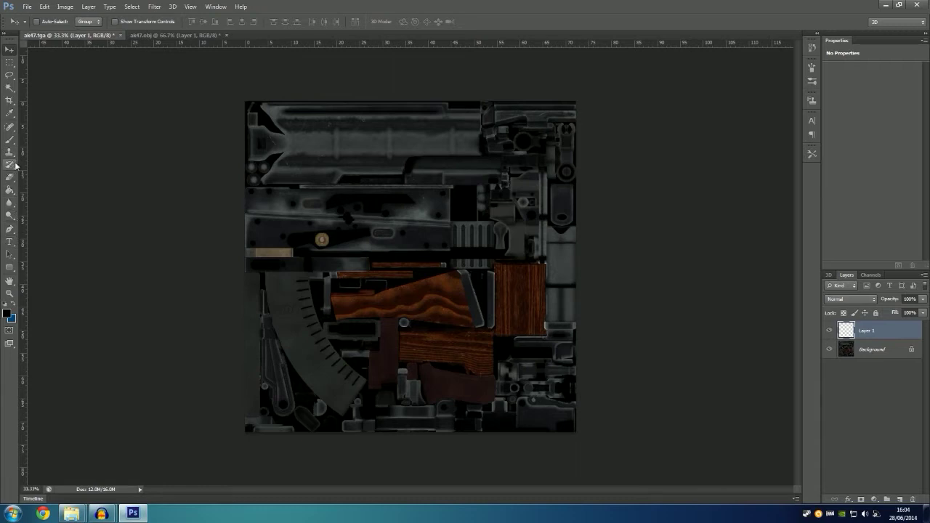
left_click(11, 190)
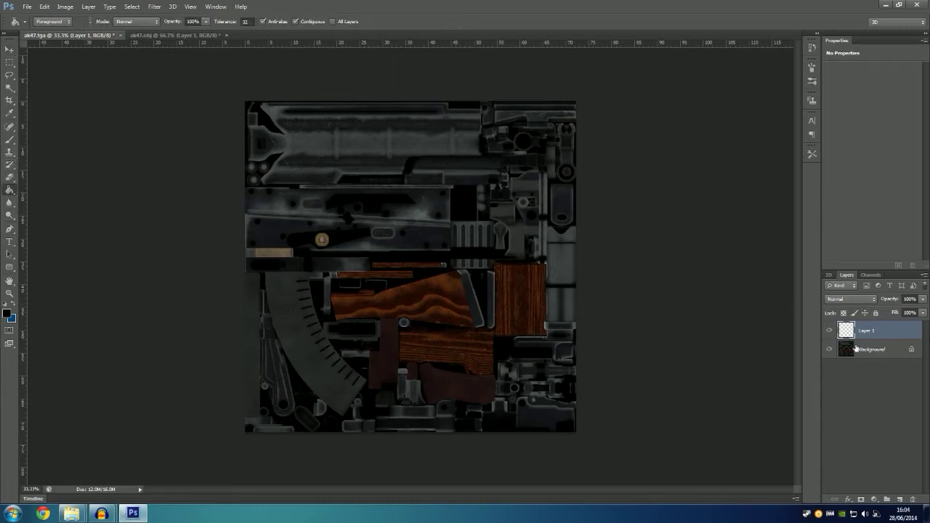
left_click(372, 262)
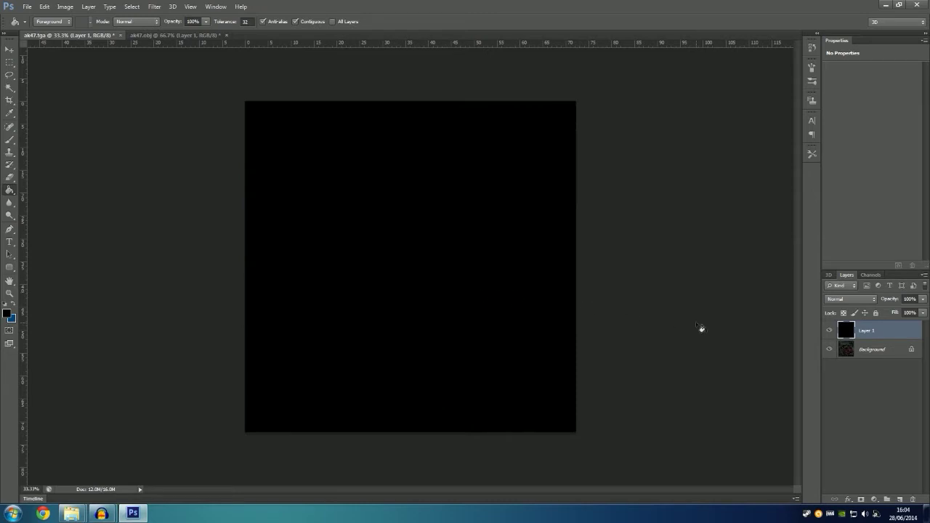
Save the black texture over ak47.tga as a 32-bit Targa, then return to ak47.obj
left_click(9, 49)
left_click(27, 7)
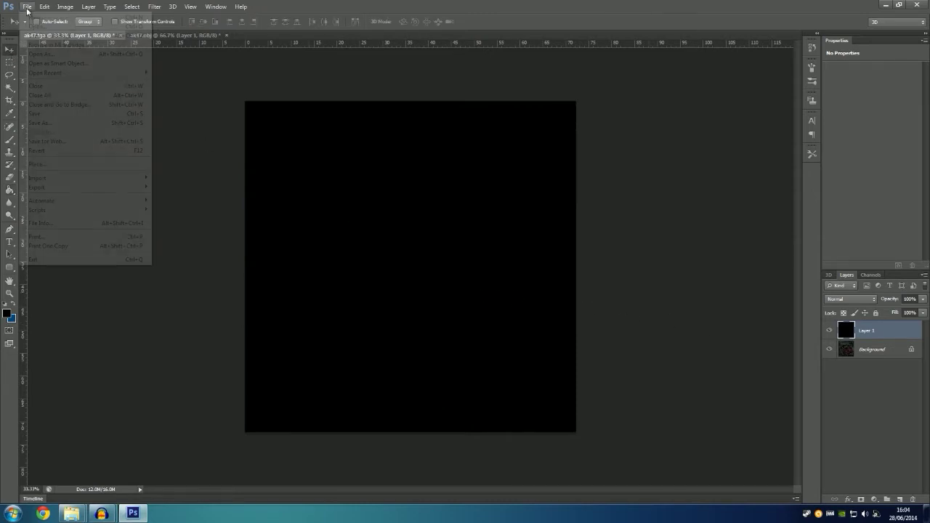
left_click(40, 123)
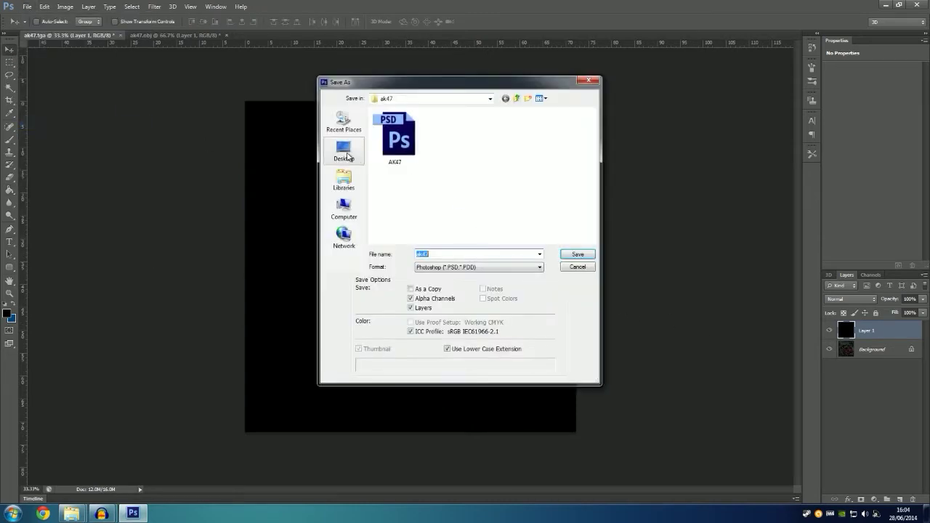
left_click(501, 266)
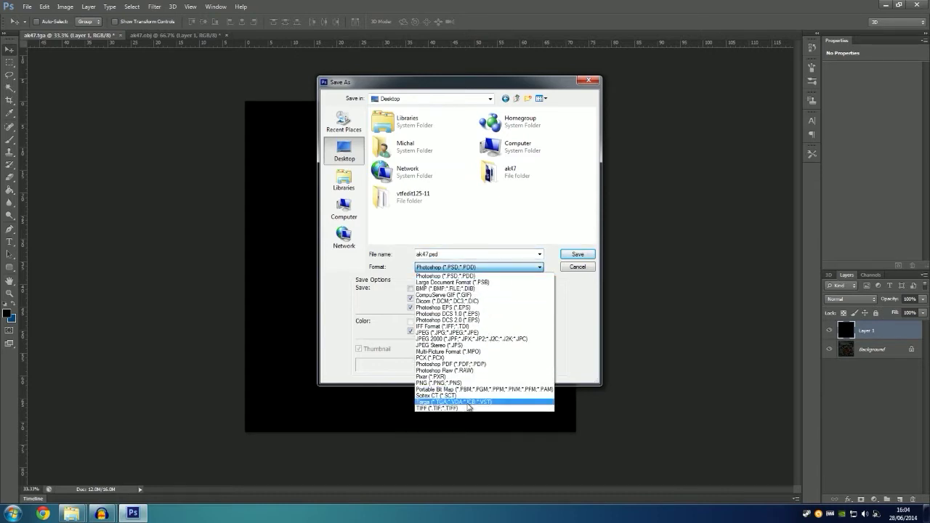
left_click(469, 403)
double_click(506, 204)
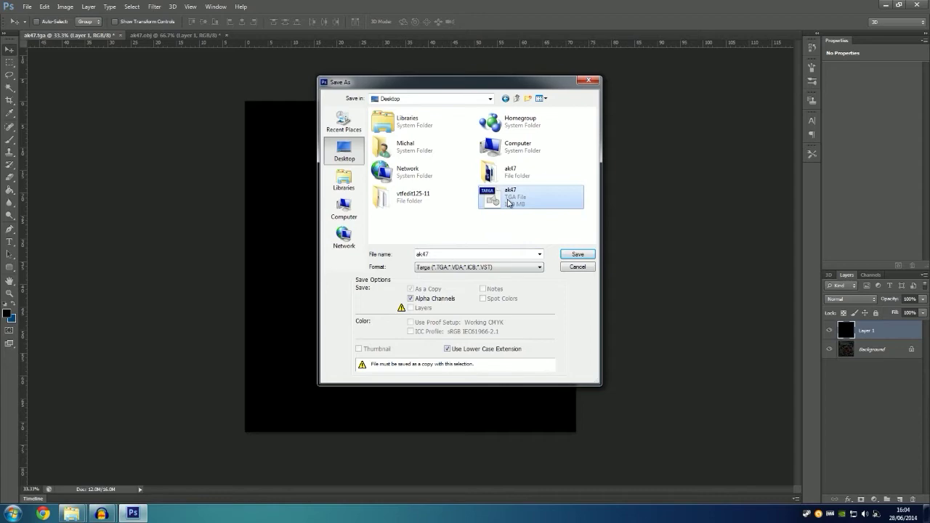
left_click(444, 191)
left_click(472, 168)
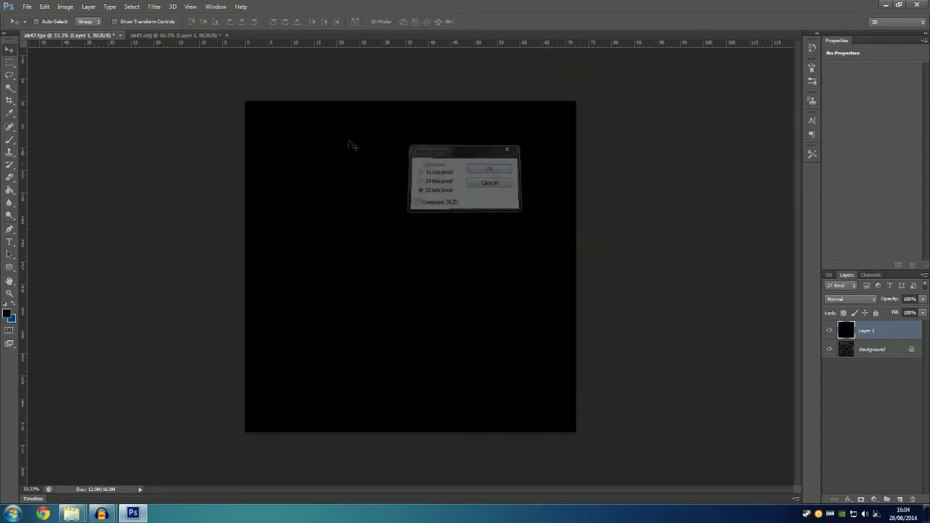
left_click(178, 35)
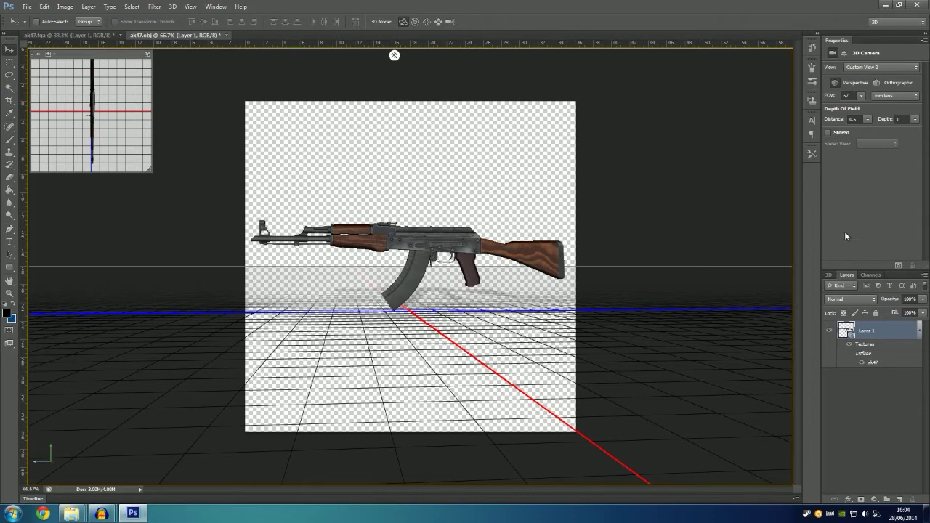
Replace the rifle material's diffuse texture with the updated ak47 texture, turning the gun black
left_click(829, 274)
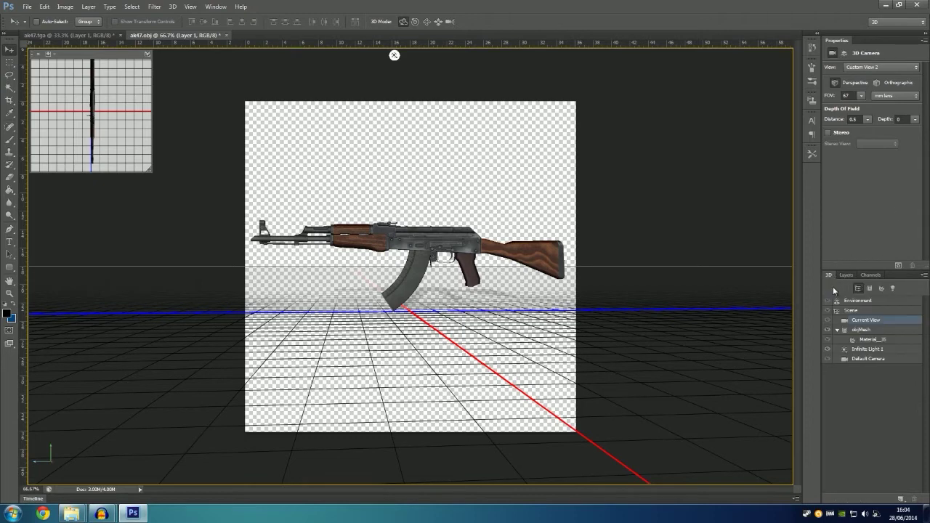
left_click(869, 341)
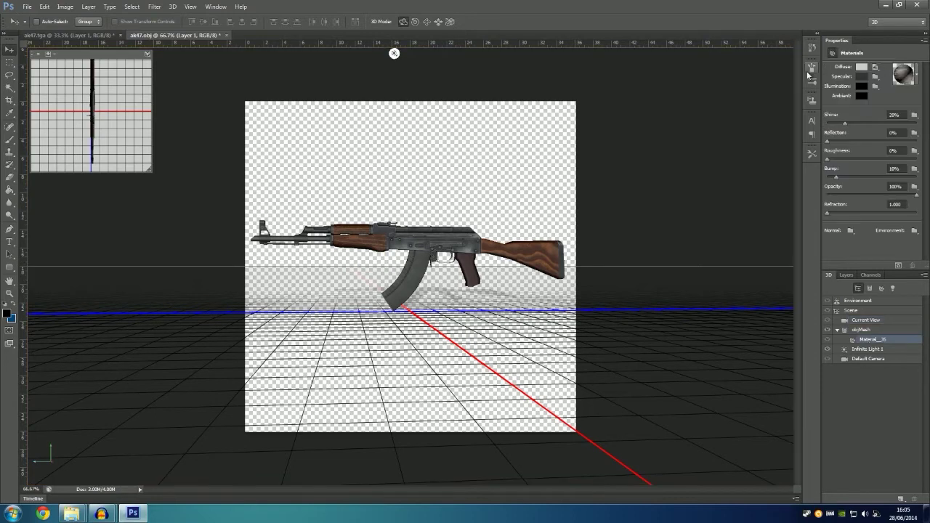
left_click(876, 66)
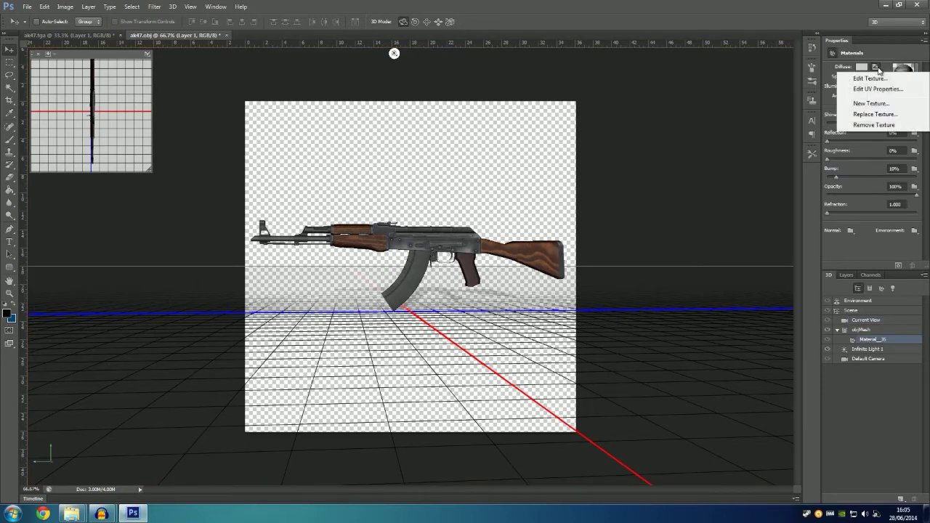
left_click(874, 114)
left_click_drag(584, 179, 578, 299)
scroll(578, 298, "up", 2)
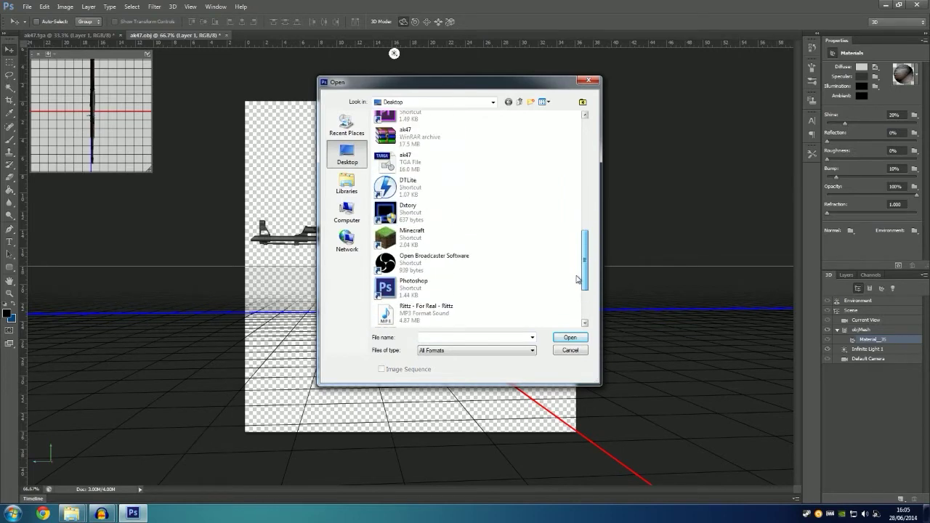
double_click(414, 156)
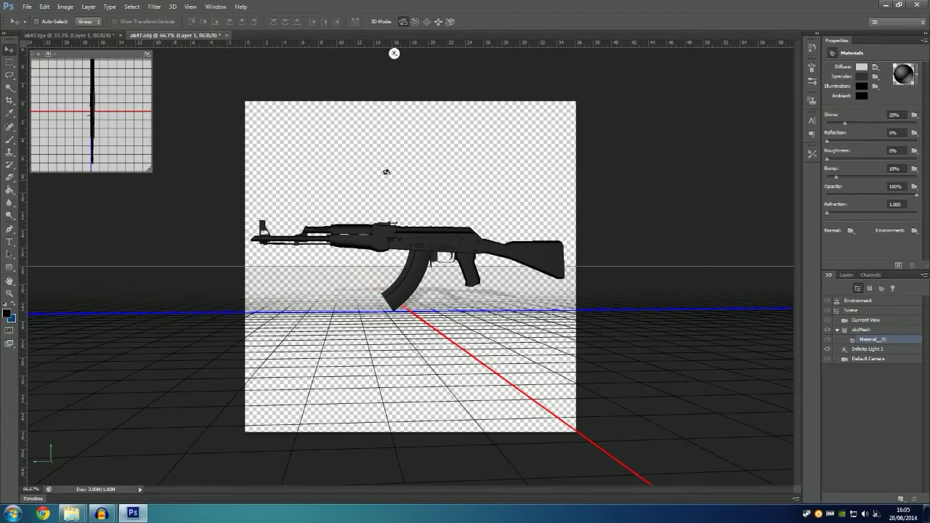
Orbit around the black AK-47 and flip between the texture and model documents
left_click(386, 171)
mouse_move(329, 199)
left_mouse_down()
mouse_move(561, 198)
mouse_move(295, 193)
mouse_move(316, 204)
left_mouse_up()
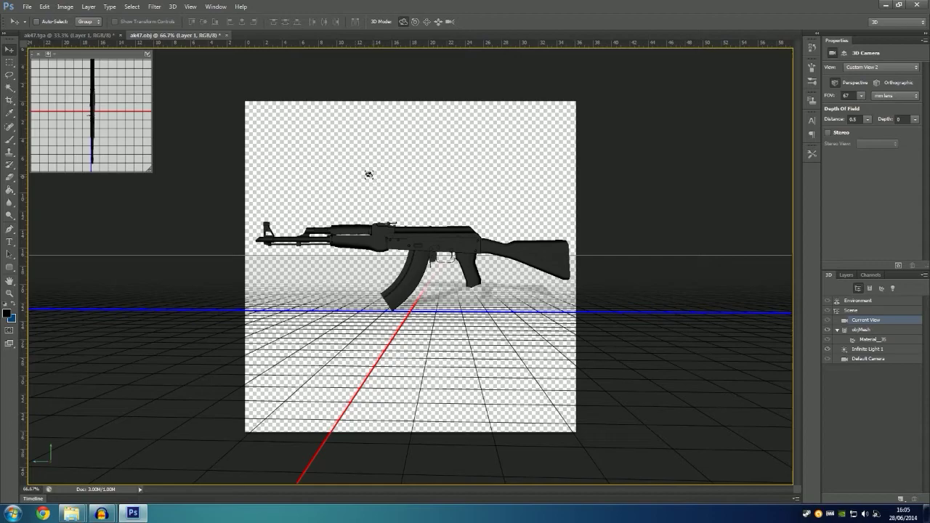
mouse_move(368, 175)
left_mouse_down()
mouse_move(448, 160)
mouse_move(512, 168)
mouse_move(358, 159)
left_mouse_up()
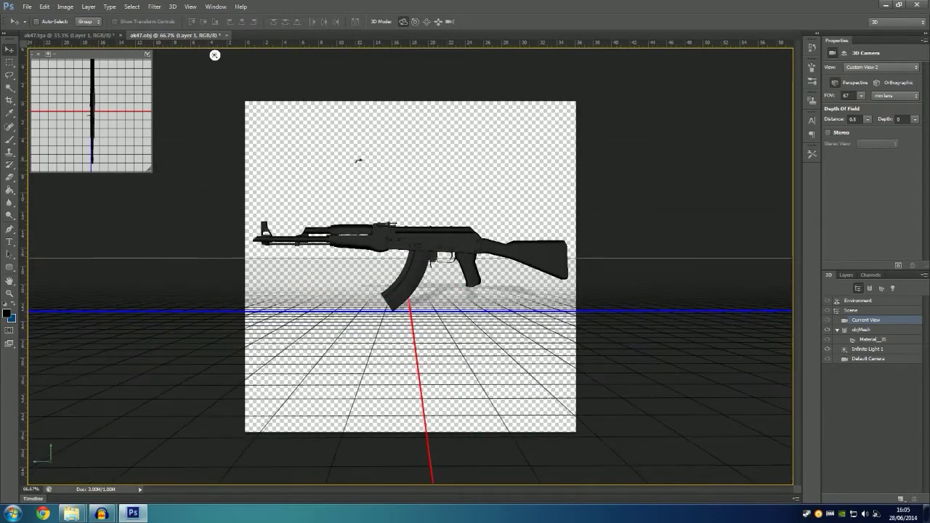
key("ctrl+Tab")
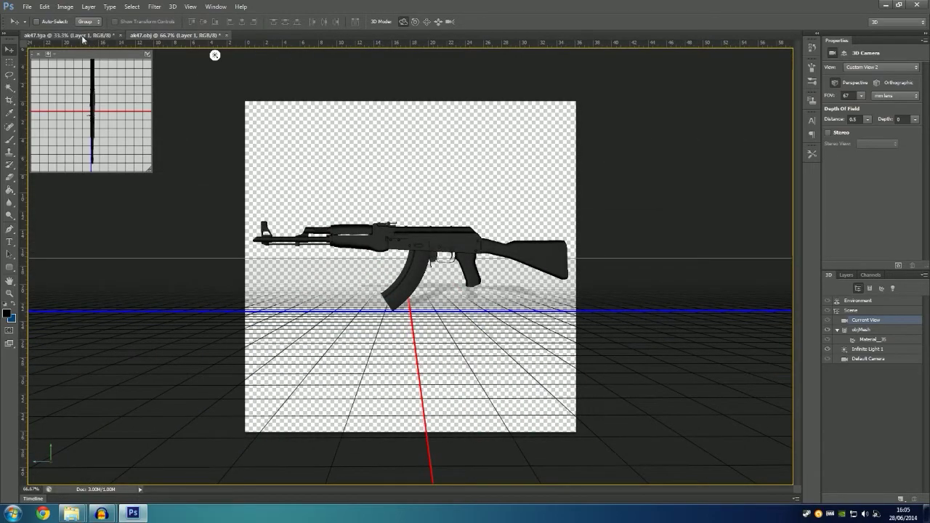
key("ctrl+Tab")
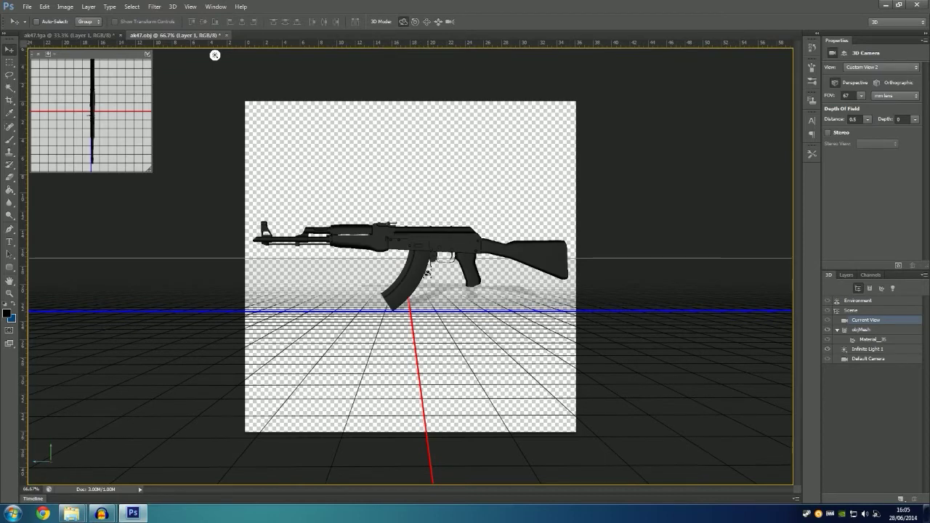
Launch VTFEdit.exe from the vtfedit125-11 folder and allow it to run
mouse_move(82, 513)
left_click(98, 473)
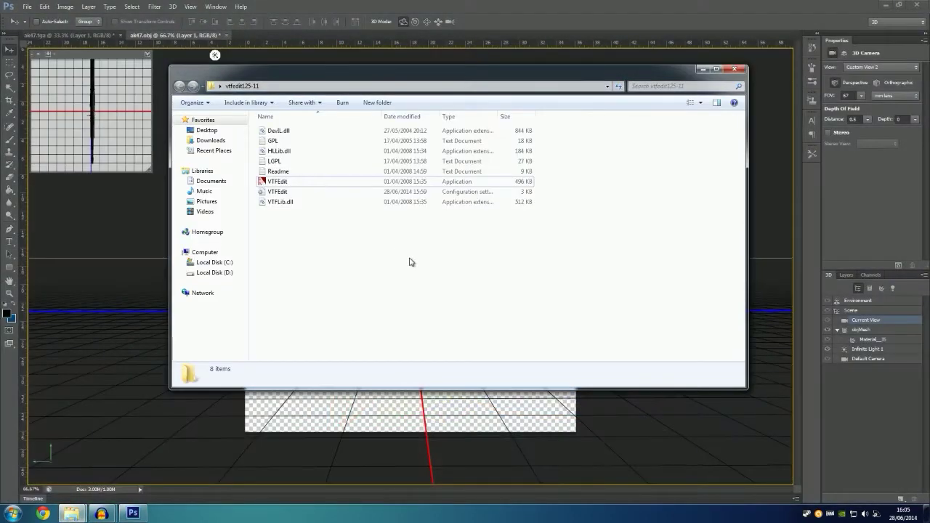
double_click(270, 182)
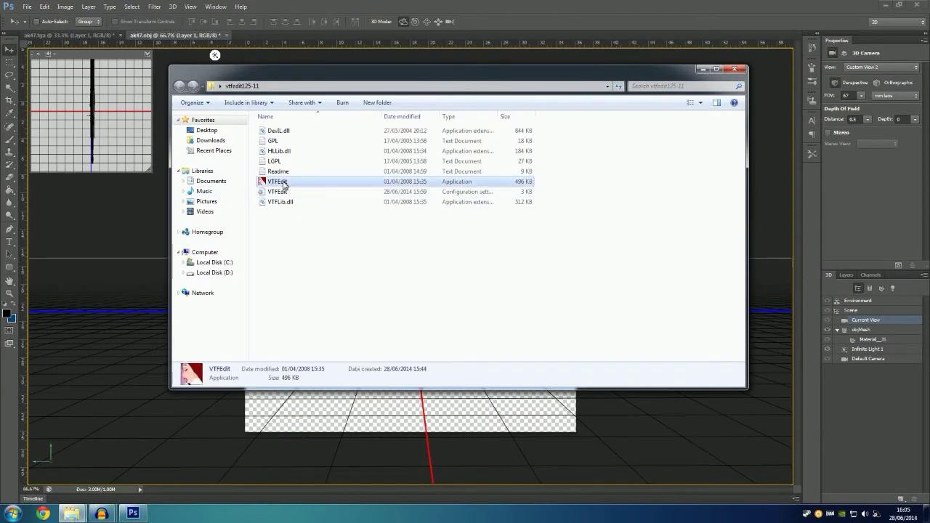
left_click(492, 265)
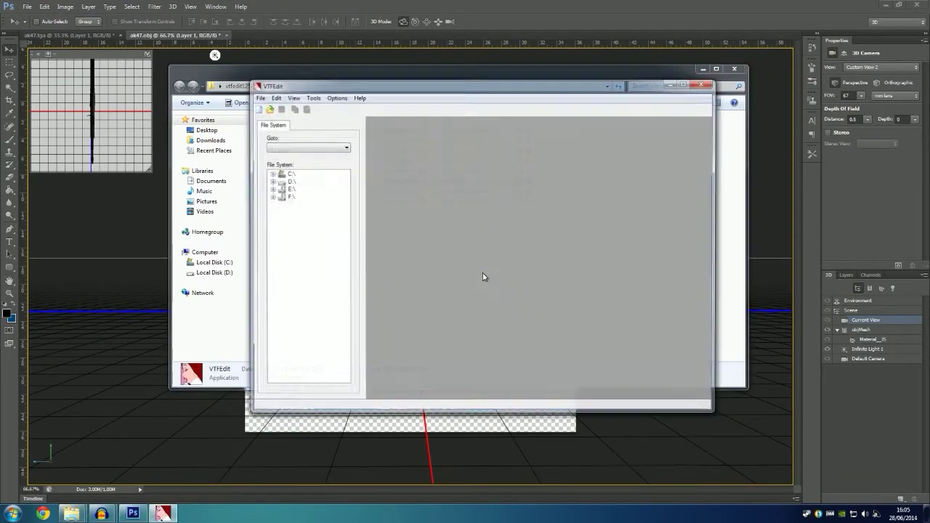
Import ak47.tga from the Desktop as a new VTF with default options
left_click(256, 109)
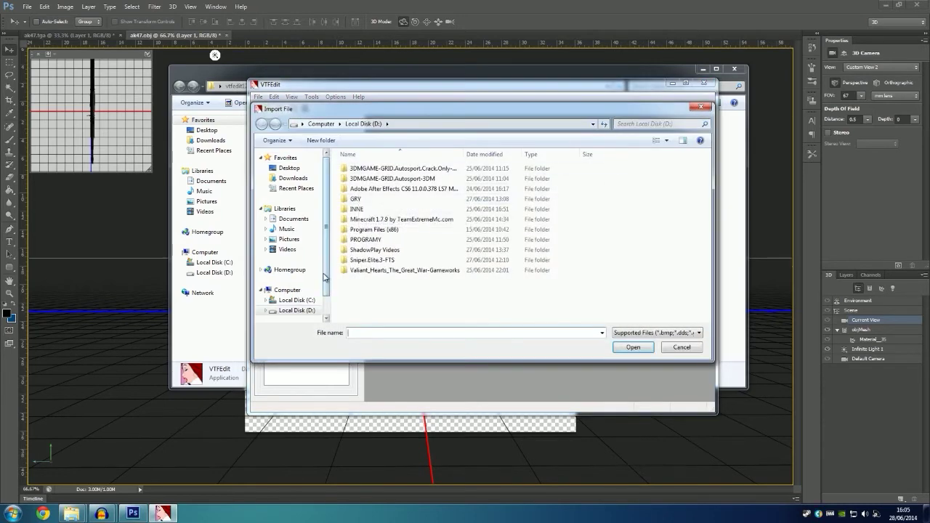
left_click(289, 168)
left_click(505, 222)
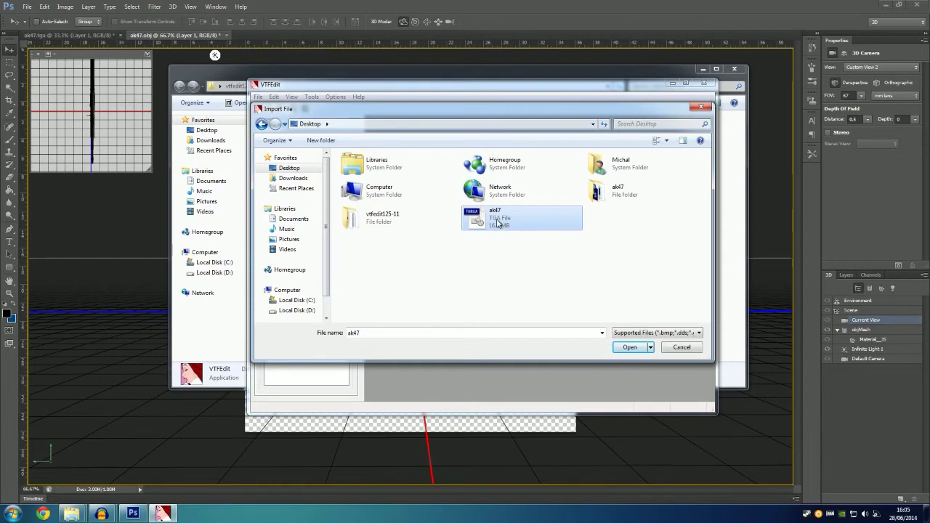
double_click(496, 221)
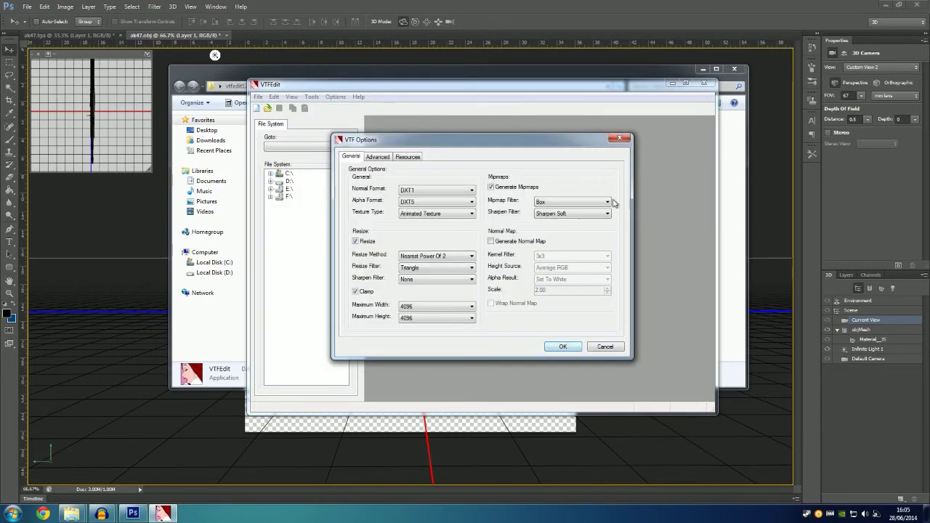
left_click(560, 347)
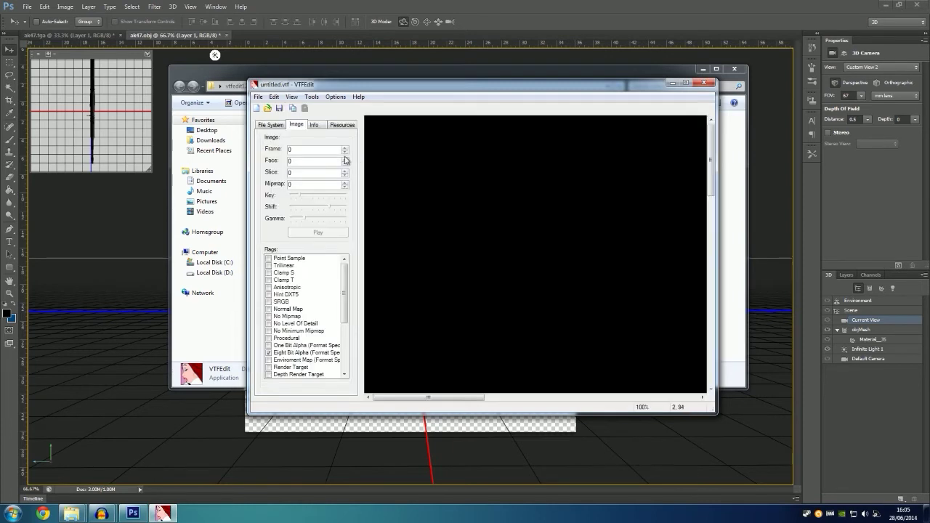
Save the black texture with file name ak47 to Local Disk (D:), then close VTFEdit
left_click_drag(494, 398, 570, 400)
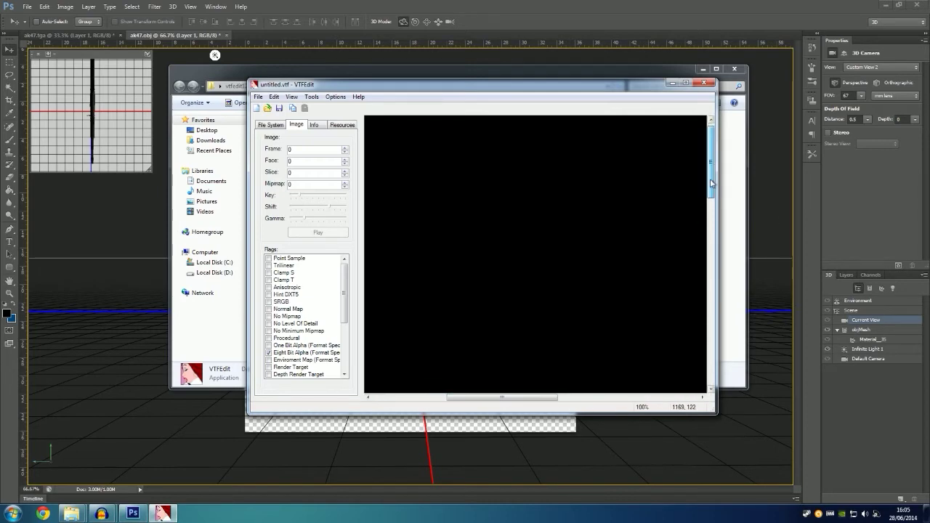
mouse_move(711, 183)
left_mouse_down()
mouse_move(711, 349)
mouse_move(711, 182)
left_mouse_up()
left_click_drag(500, 398, 438, 398)
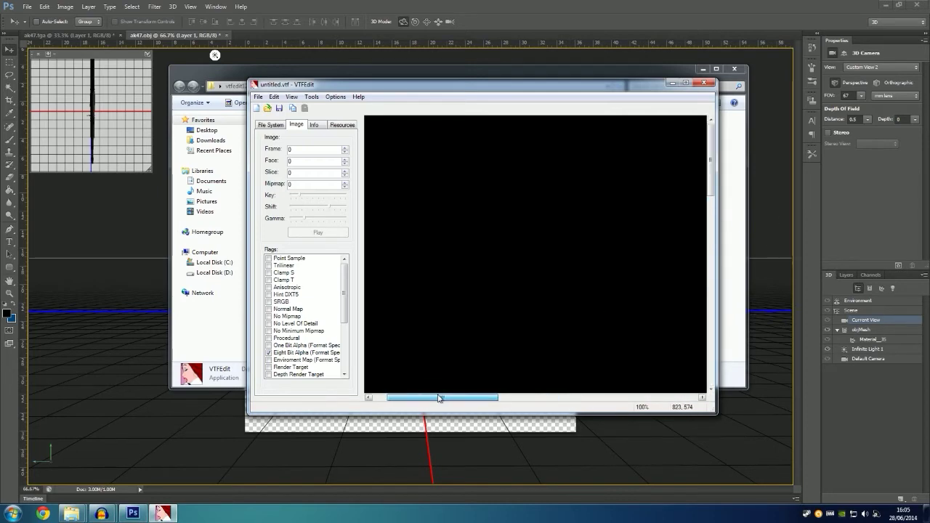
left_click(279, 107)
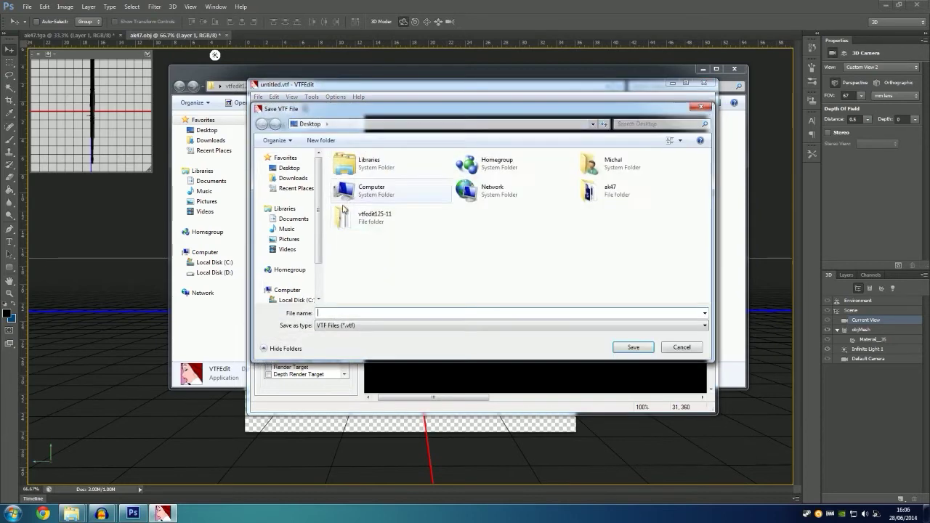
left_click(353, 313)
type("ak")
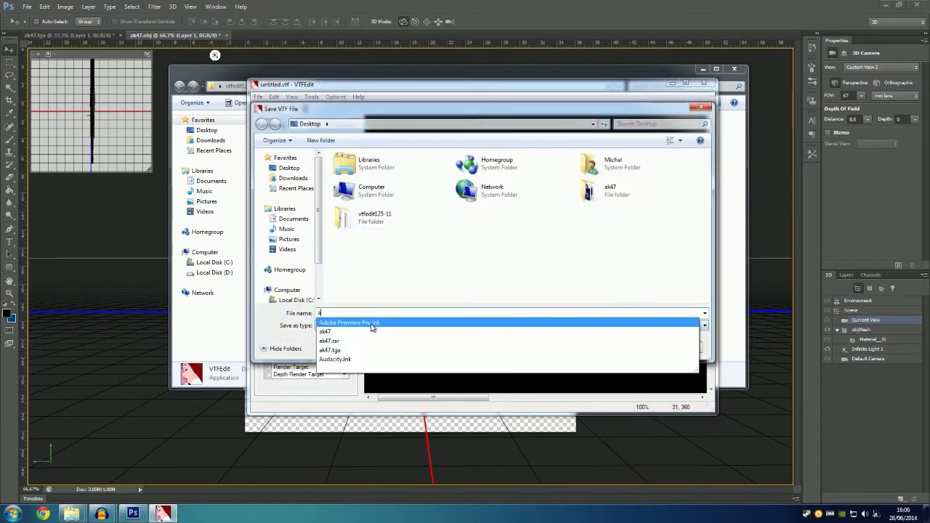
left_click(347, 322)
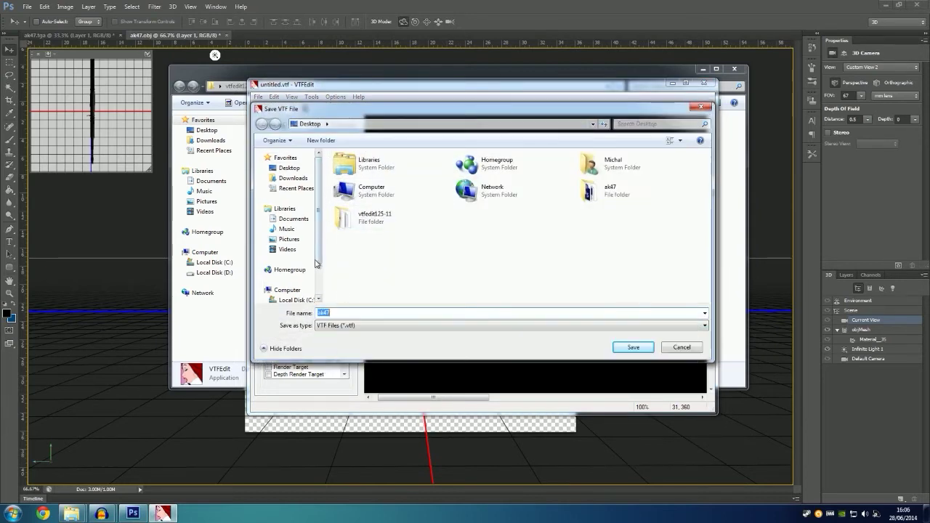
scroll(305, 261, "down", 2)
left_click(296, 265)
left_click(618, 346)
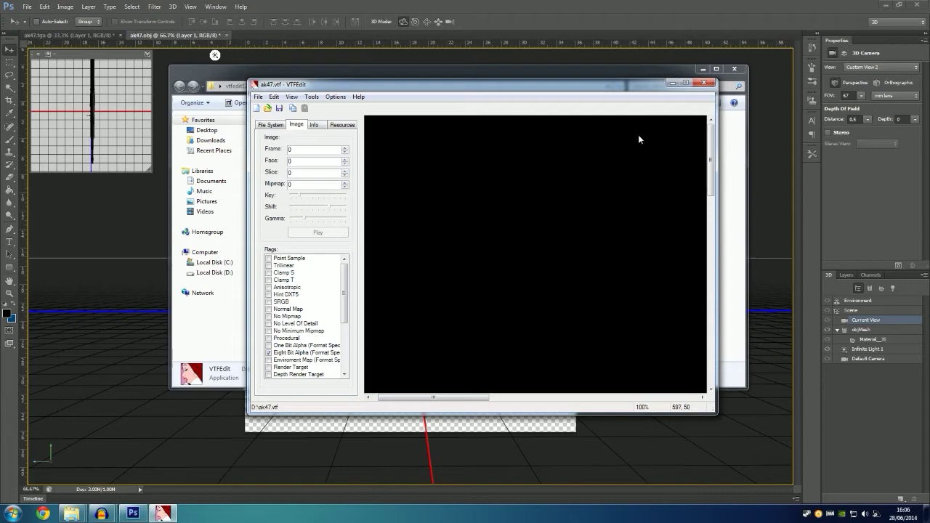
left_click(703, 83)
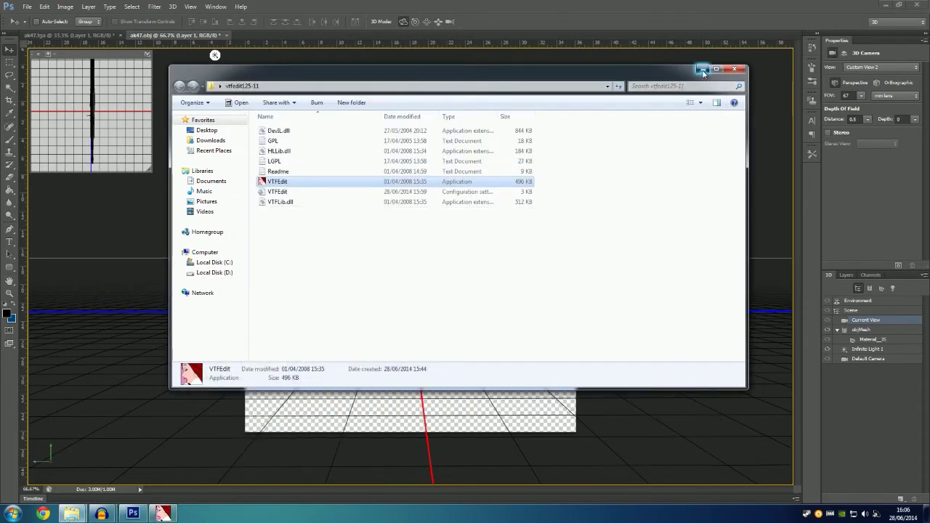
Close the vtfedit125-11 folder and scroll through CS:GO's OPTIONS > Game Settings page
left_click(734, 69)
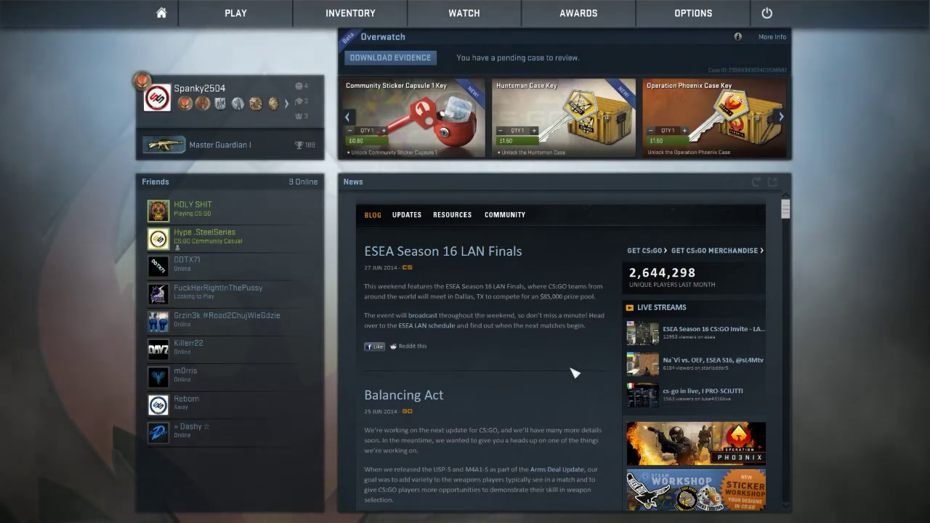
left_click(677, 18)
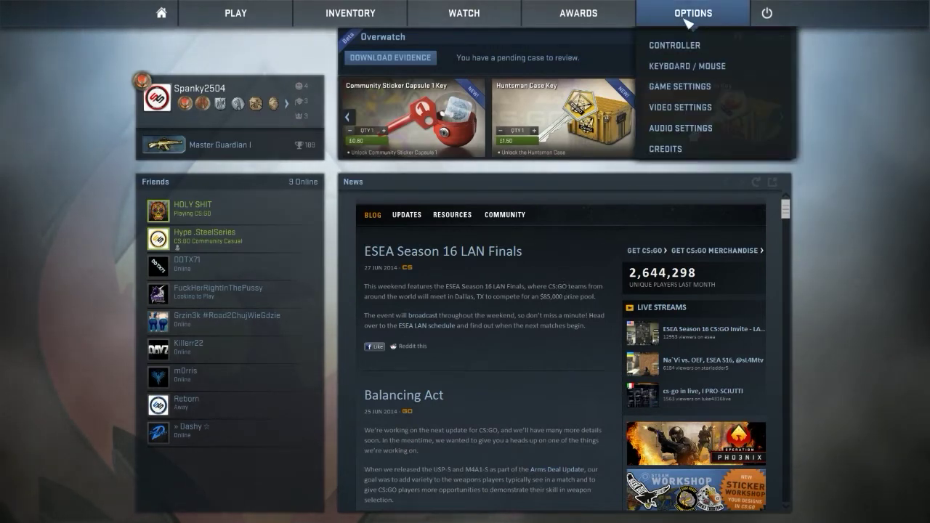
left_click(688, 86)
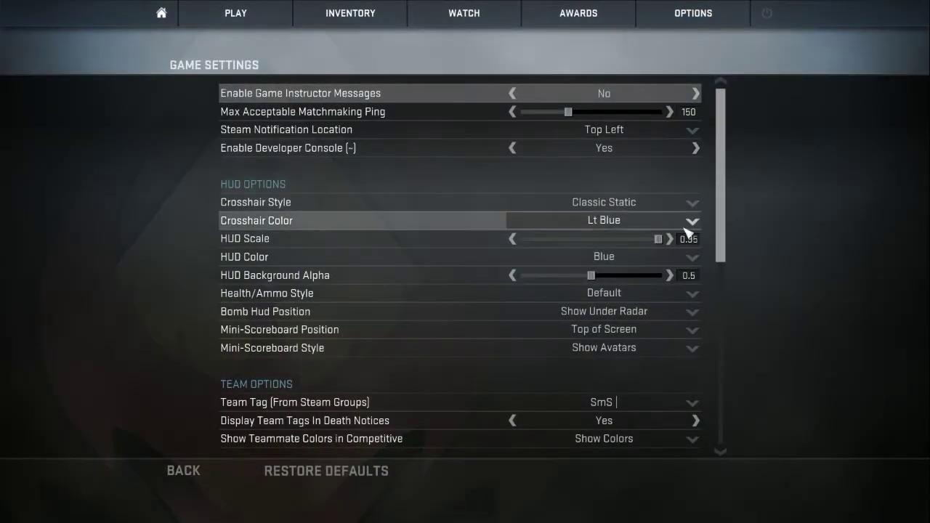
scroll(687, 259, "down", 5)
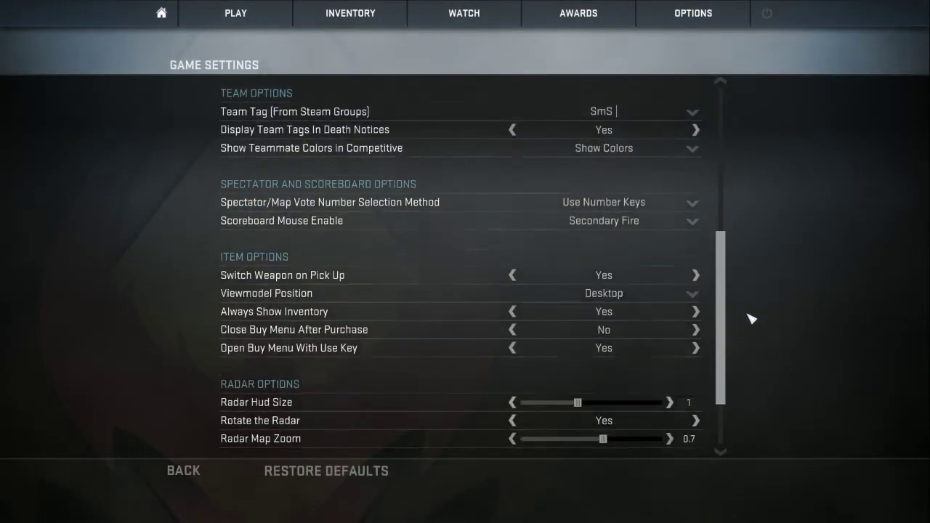
scroll(751, 335, "down", 2)
scroll(750, 347, "up", 6)
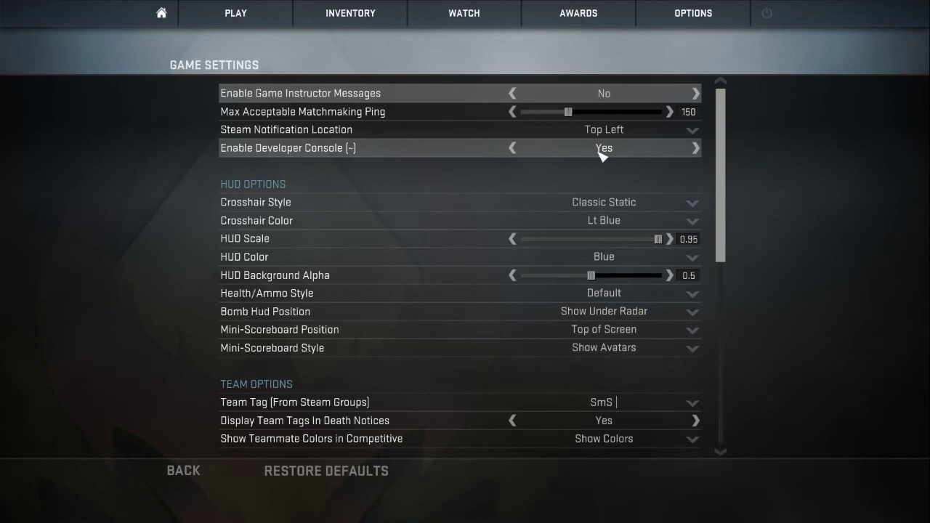
From the main menu, open the console with ~ and type workshop_w for workshop_workbench
left_click(161, 13)
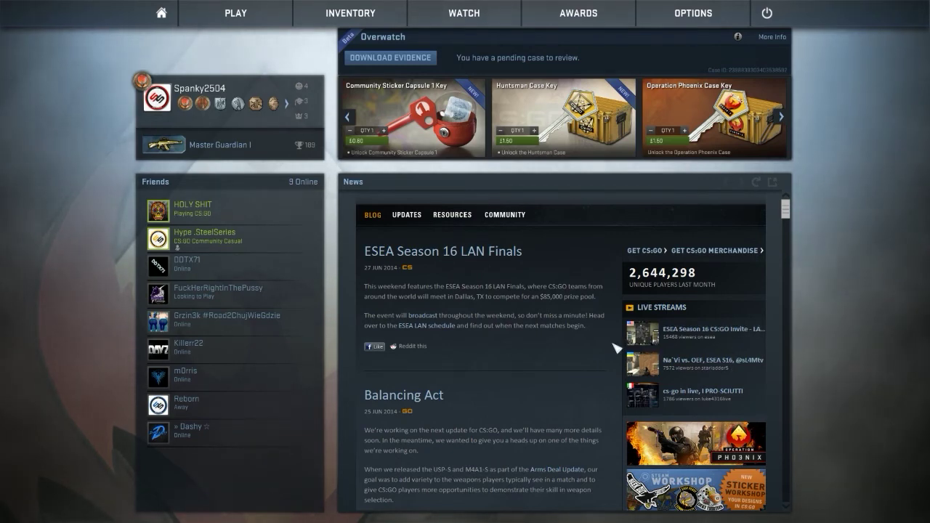
key("grave")
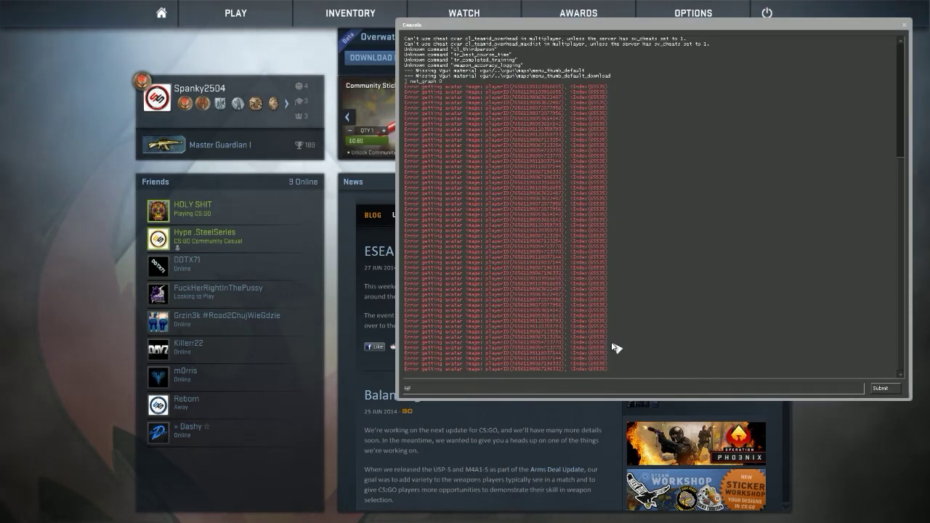
key("BackSpace")
key("BackSpace")
type("workshop")
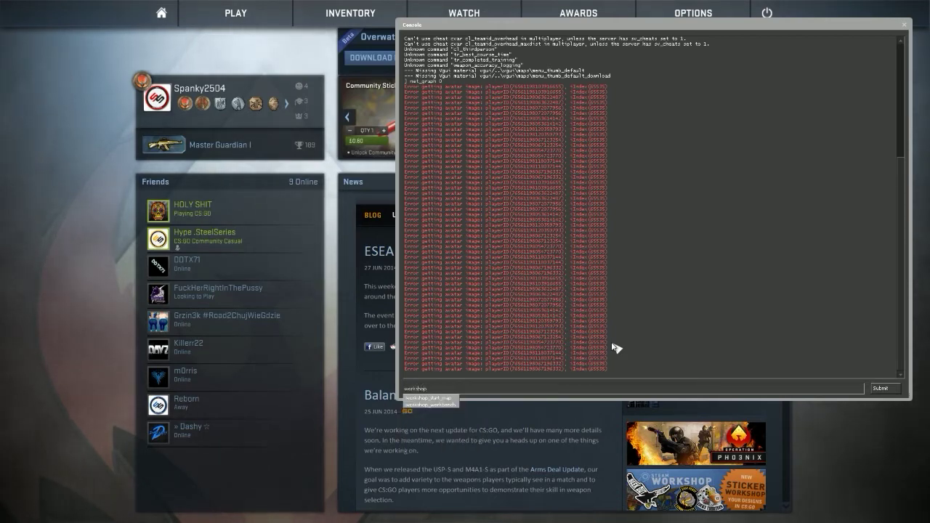
type("_workbench")
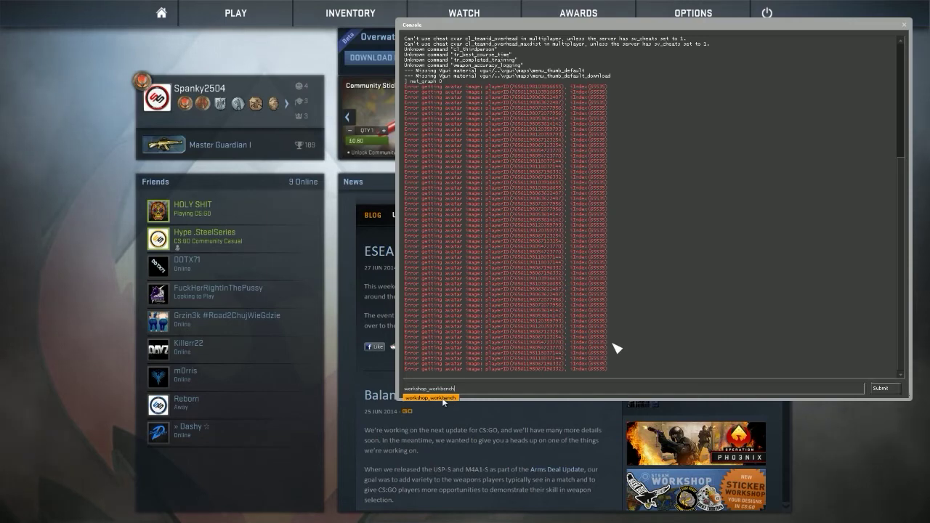
Run workshop_workbench and stretch its window to fill the screen
left_click(441, 398)
key("Return")
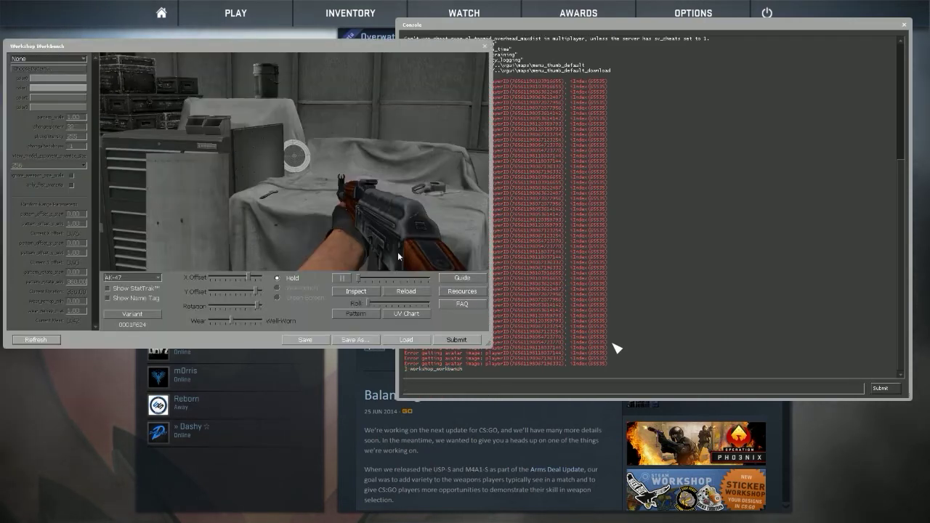
left_click_drag(238, 48, 229, 3)
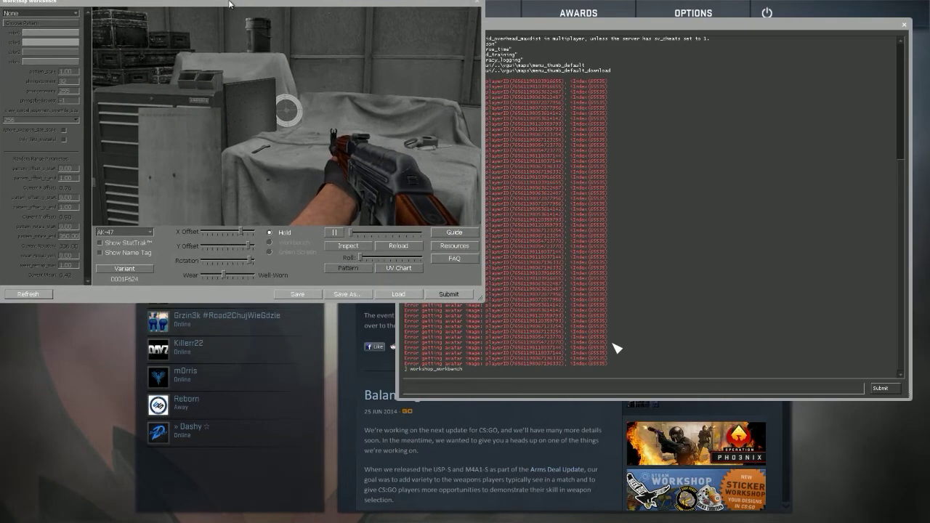
left_click_drag(335, 4, 338, 10)
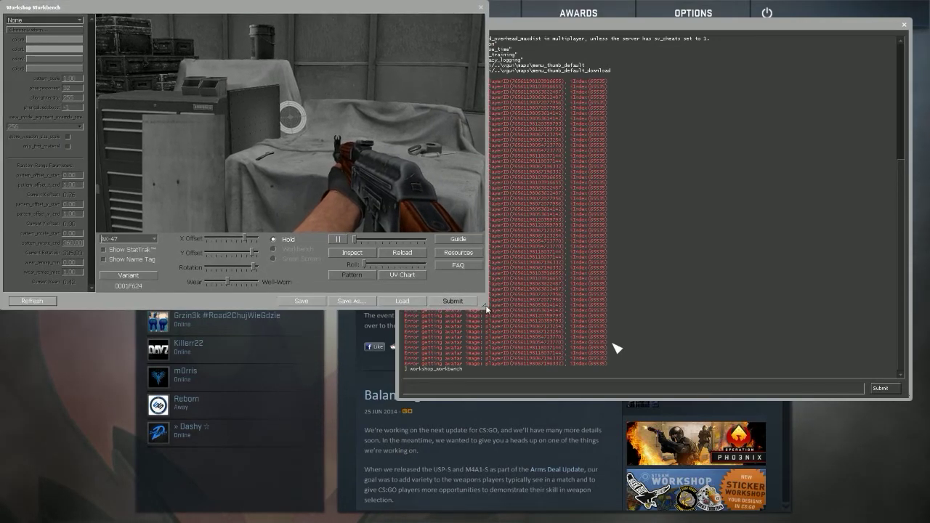
left_click_drag(485, 308, 926, 519)
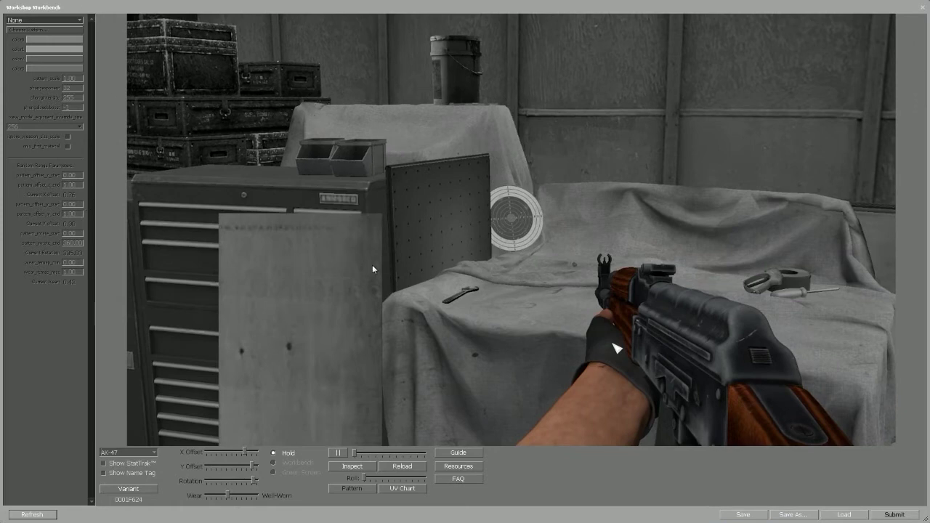
Set the finish style to Custom Paint Job, keeping AK-47 as the weapon
left_click(70, 22)
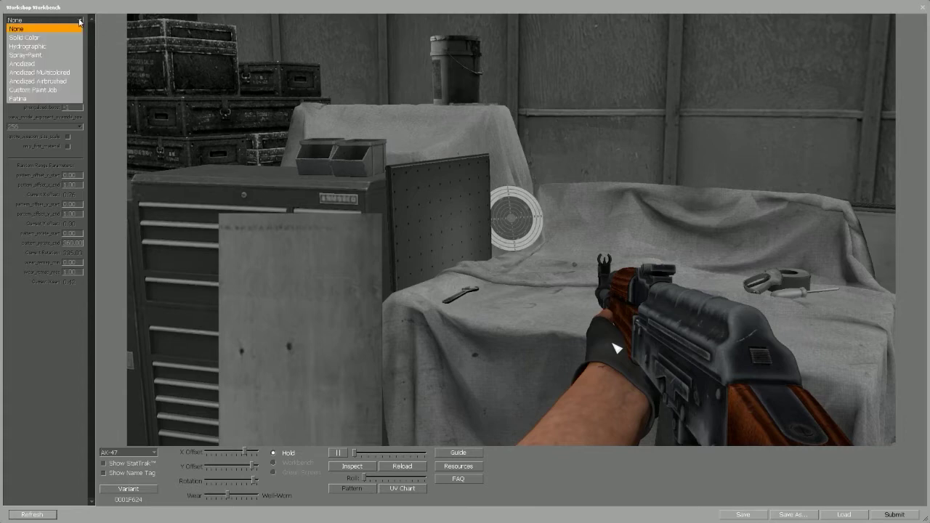
left_click(37, 90)
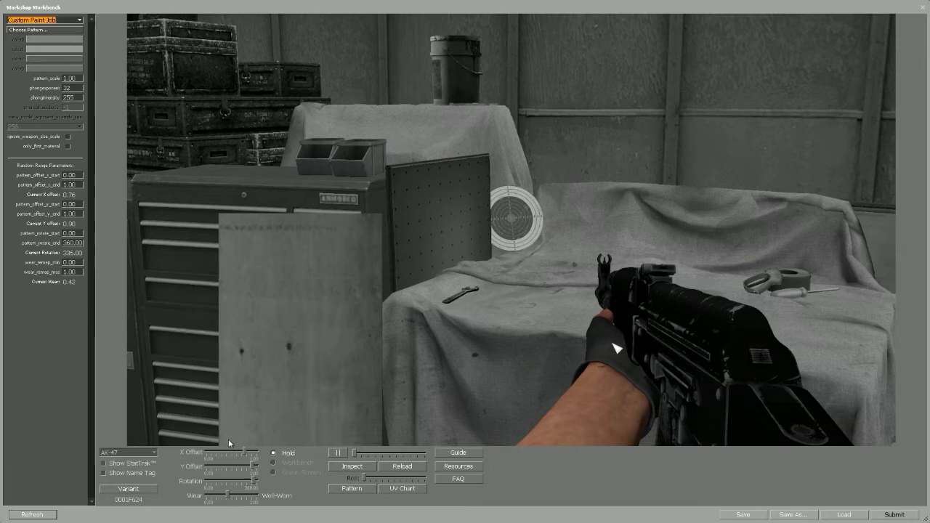
left_click(154, 452)
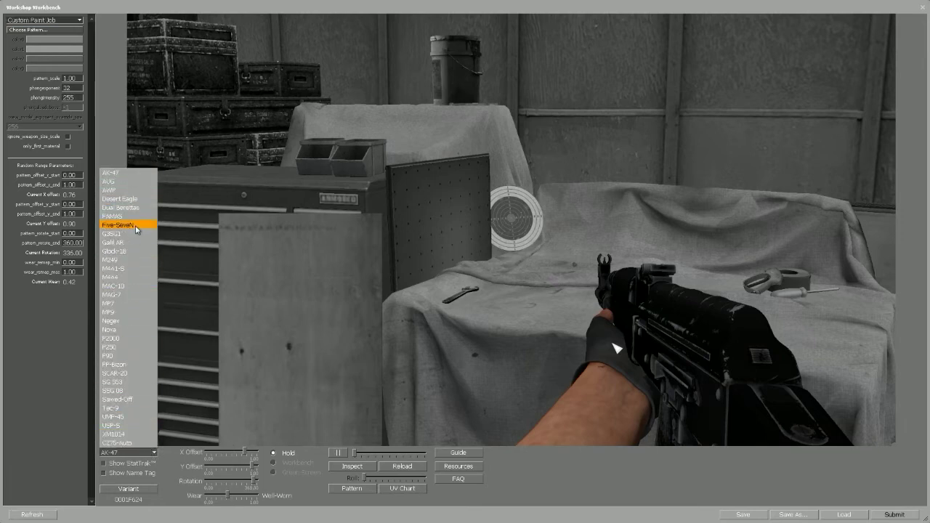
left_click(115, 173)
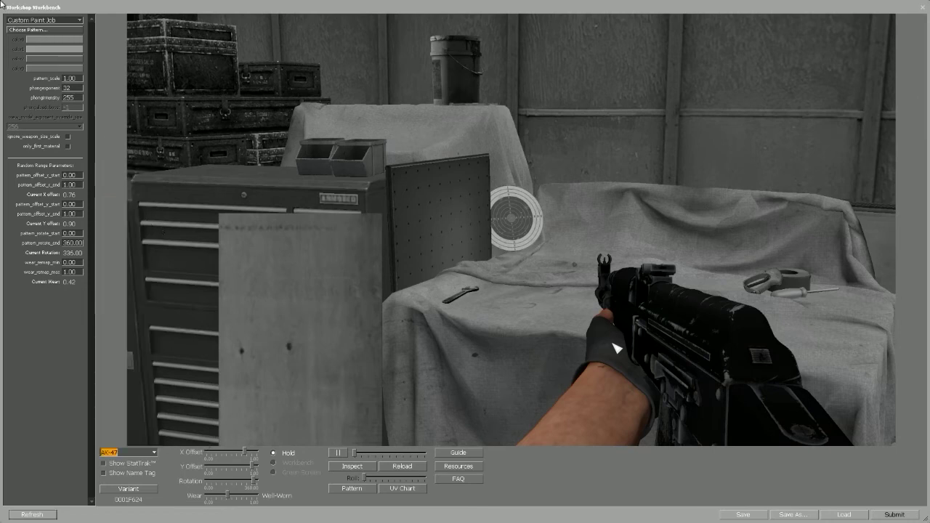
Load a VTF pattern file from drive D: onto the AK-47
left_click(27, 30)
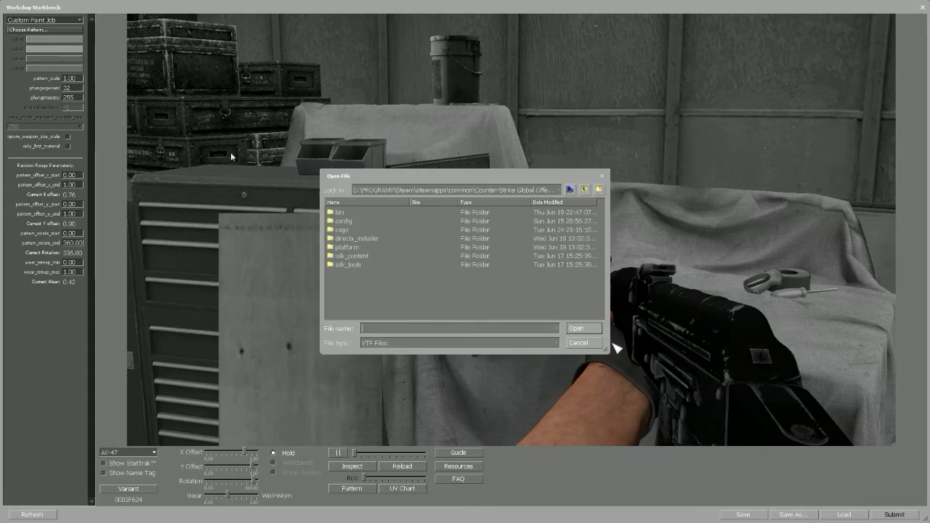
left_click(557, 189)
left_click(370, 210)
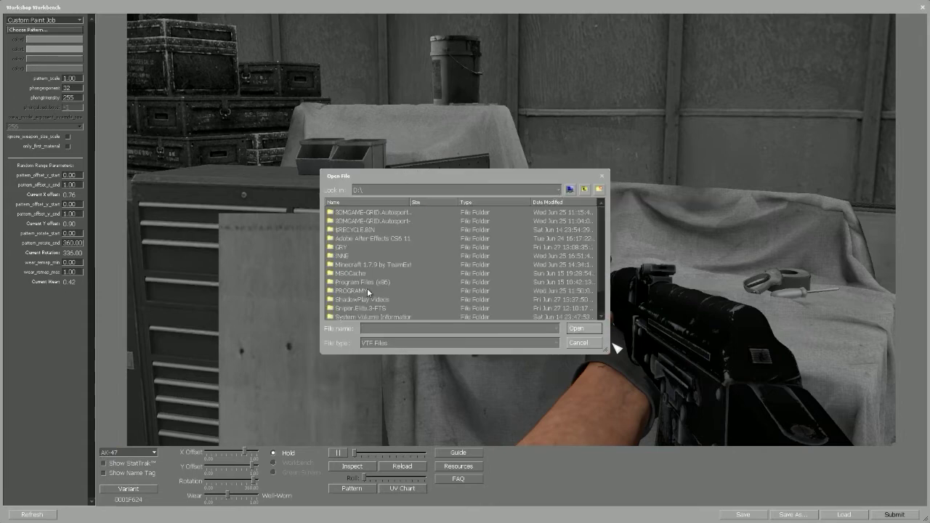
double_click(345, 311)
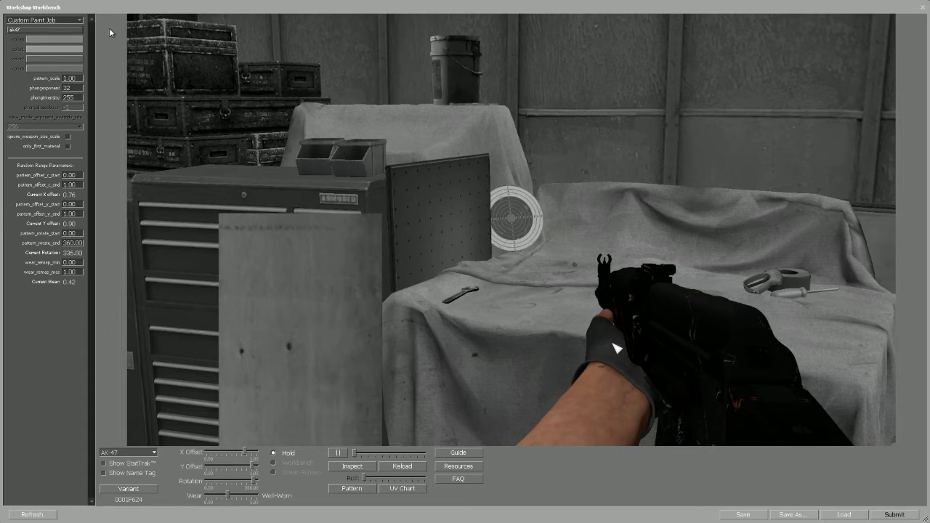
left_click(66, 29)
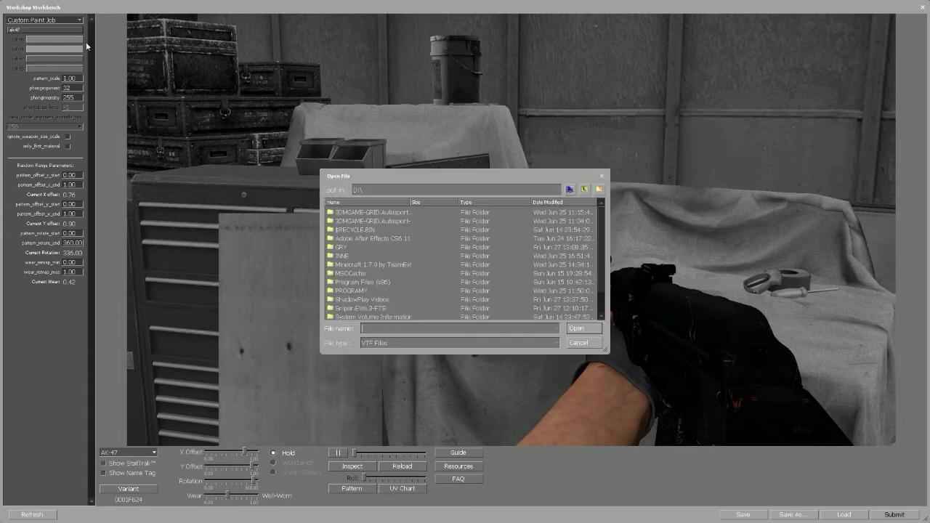
left_click(379, 190)
left_click(362, 213)
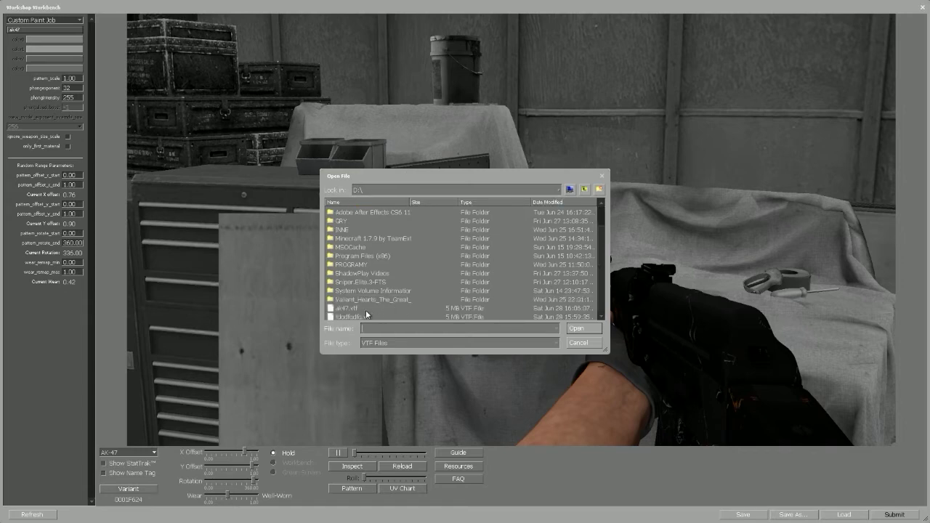
double_click(357, 316)
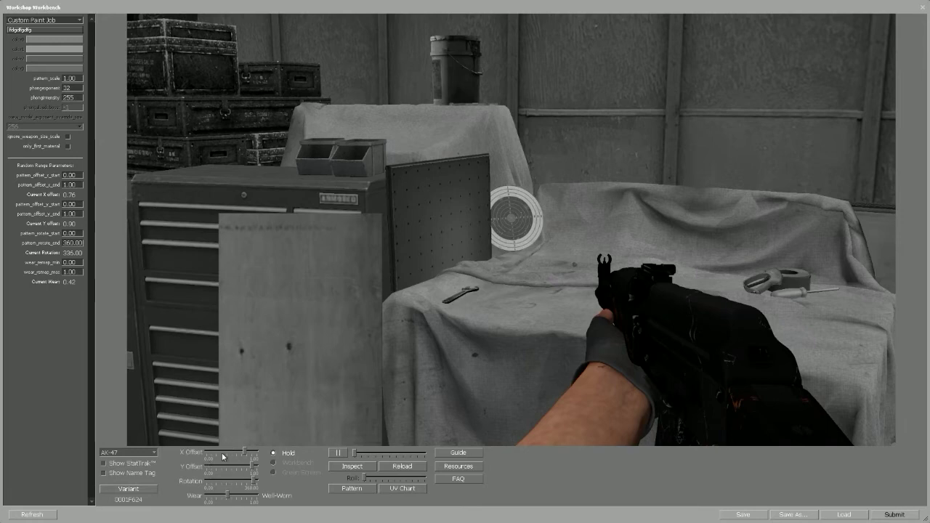
Zero the X/Y offset and rotation, set wear to Factory New, and inspect
left_click_drag(216, 455, 199, 469)
left_click_drag(252, 481, 175, 480)
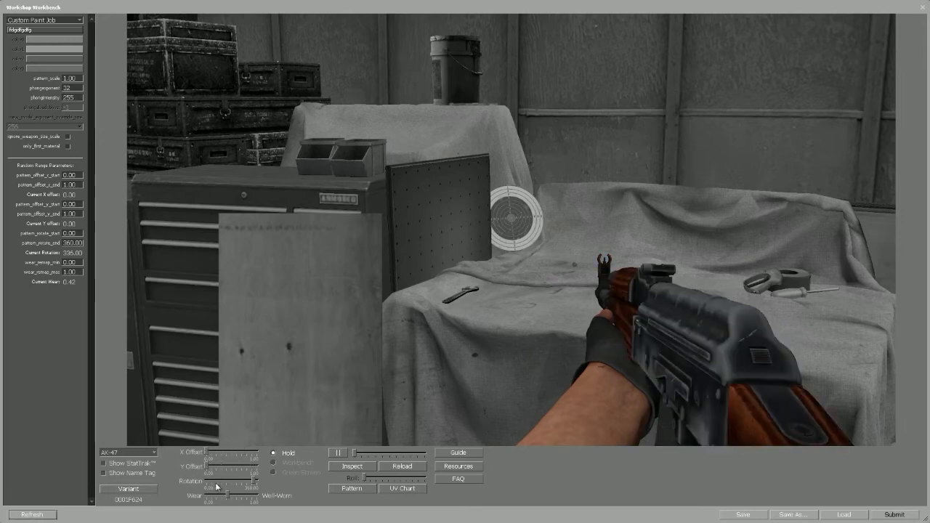
left_click_drag(227, 495, 176, 494)
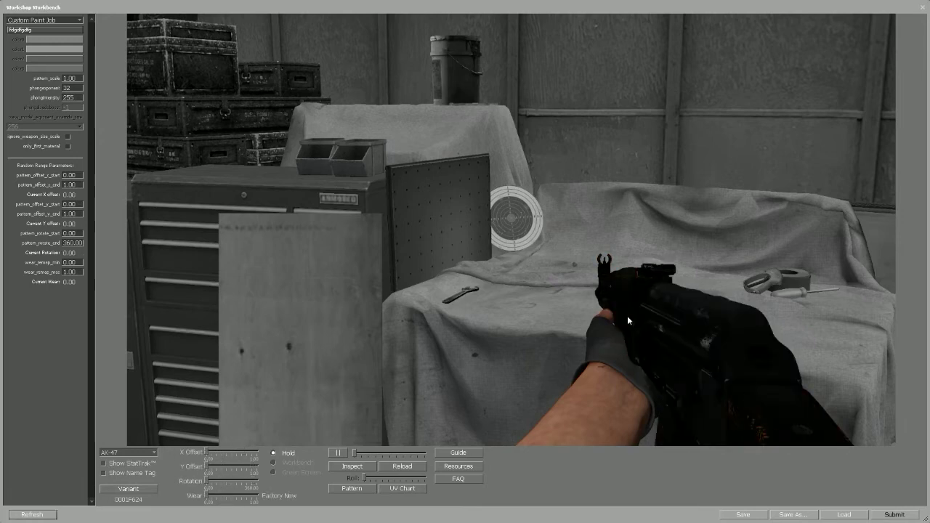
left_click(355, 466)
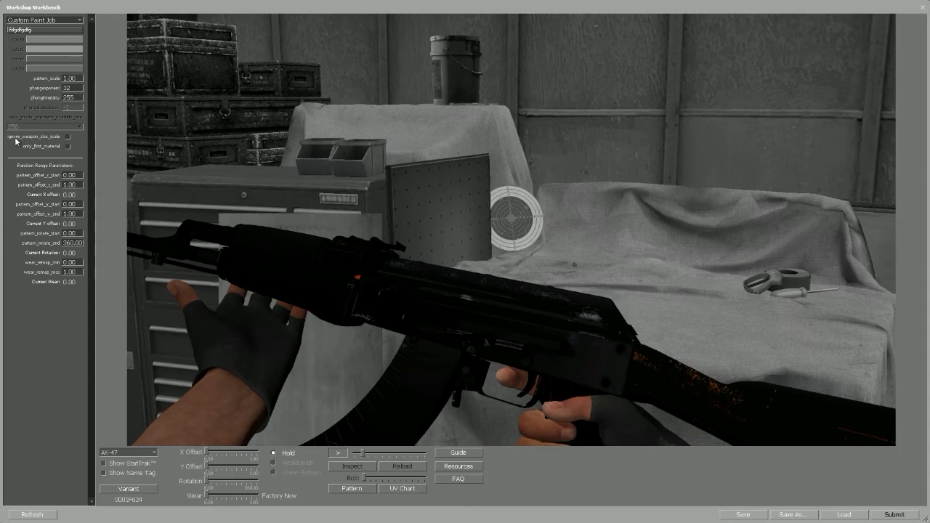
Tick ignore_weapon_size_scale and reload the ak47 VTF pattern from D:
left_click(68, 137)
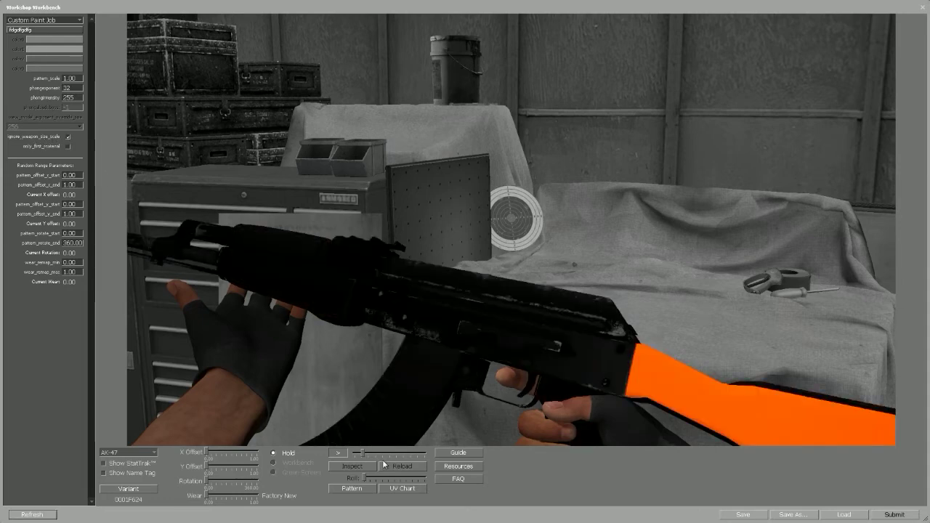
left_click(338, 453)
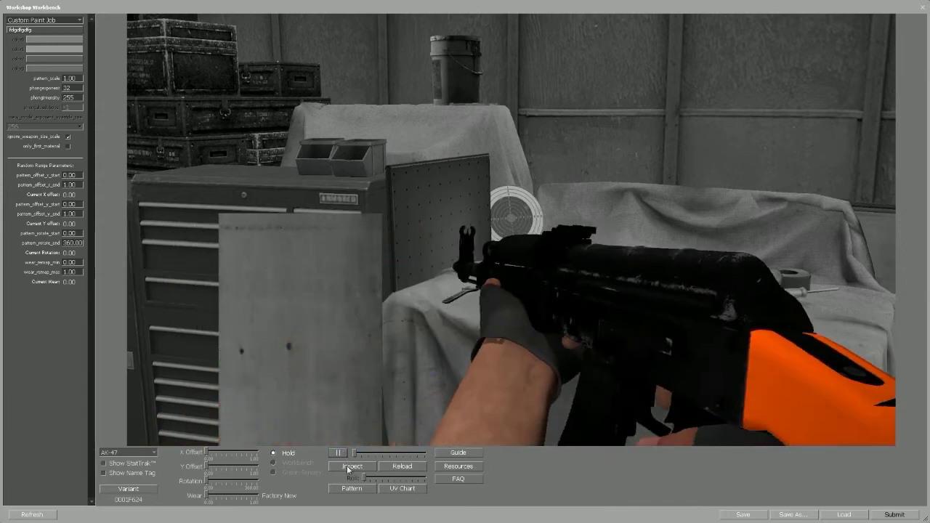
left_click(341, 465)
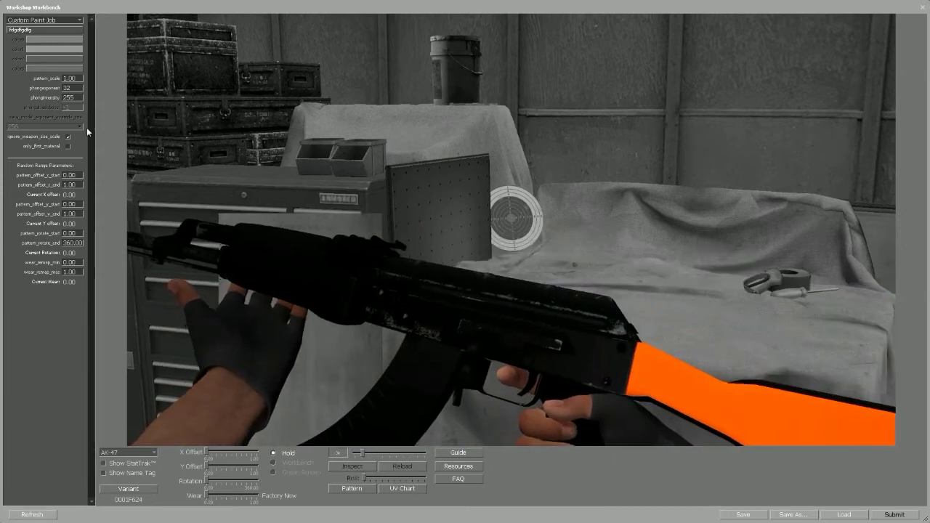
left_click(72, 69)
left_click(373, 220)
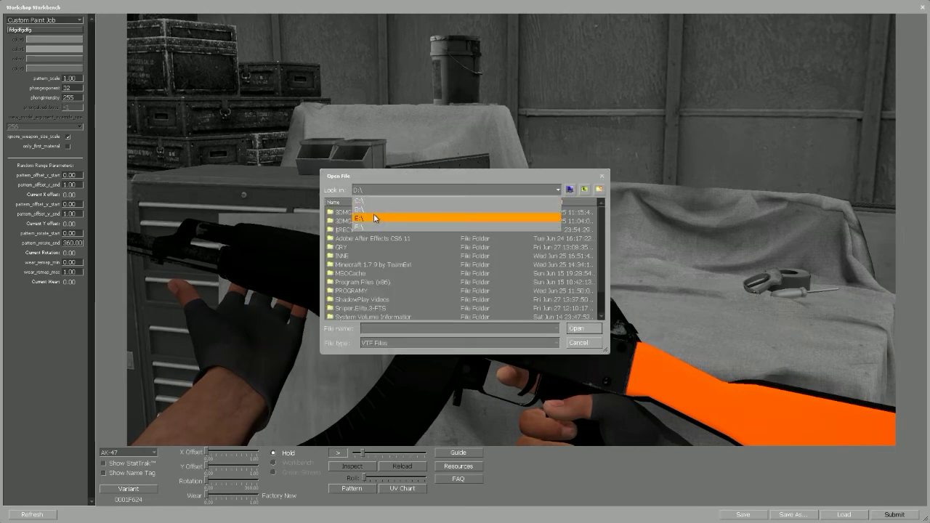
double_click(373, 221)
double_click(401, 283)
double_click(348, 310)
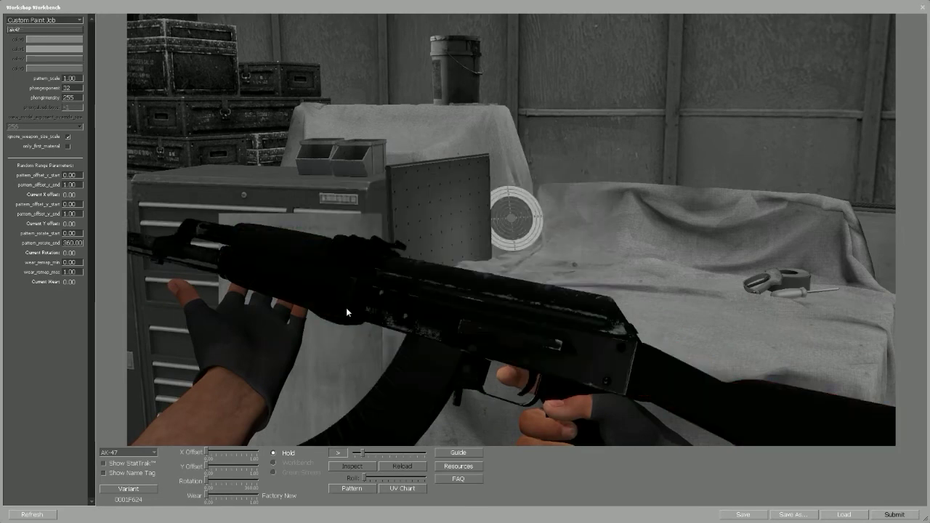
Replay the inspect animation, then close the workbench window
left_click(339, 454)
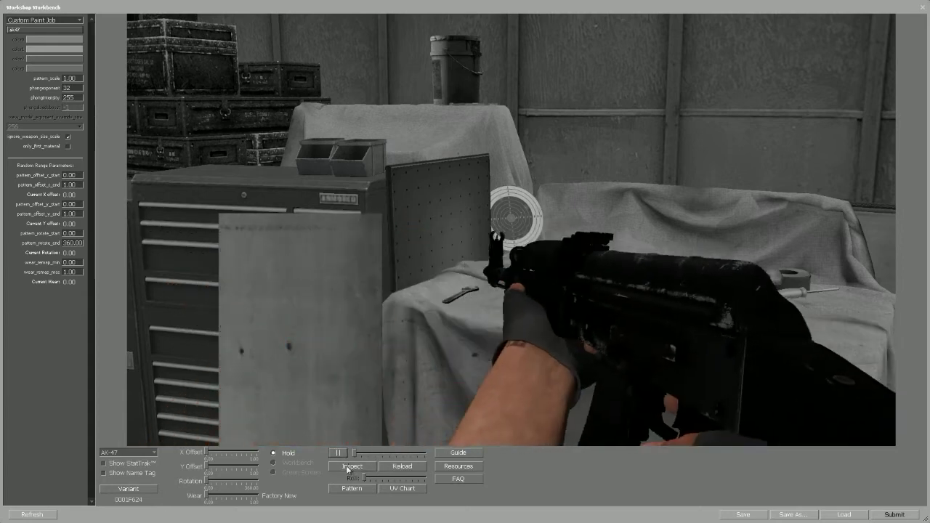
left_click(339, 455)
left_click(335, 454)
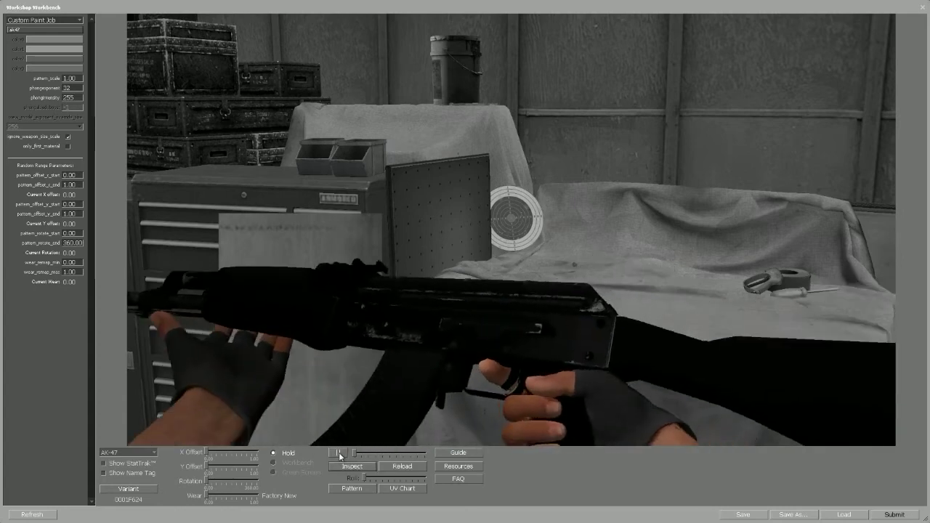
left_click(338, 453)
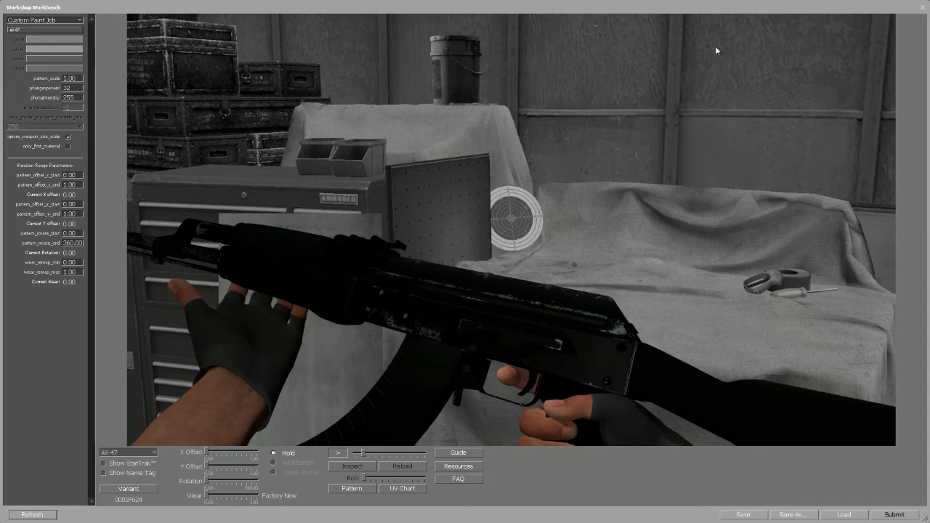
left_click(922, 8)
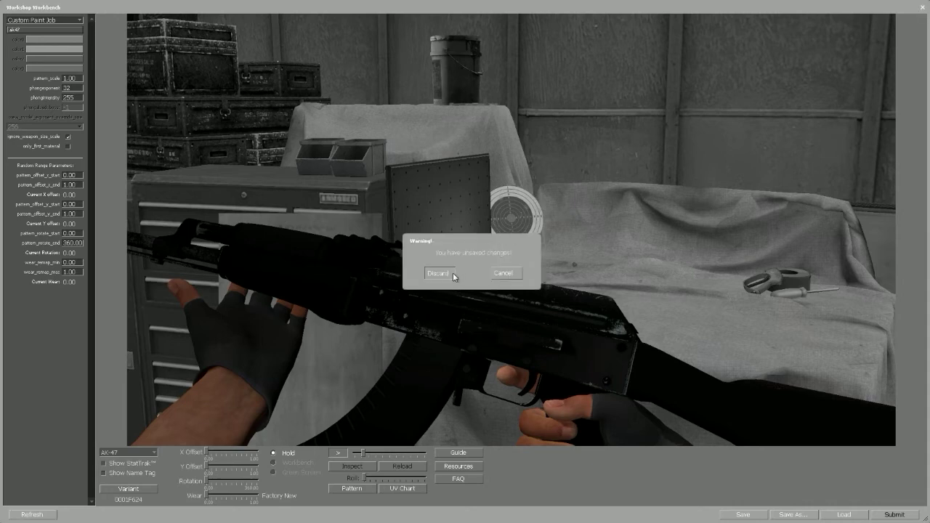
Discard the unsaved workbench changes and go to Video Settings
left_click(438, 272)
left_click(904, 24)
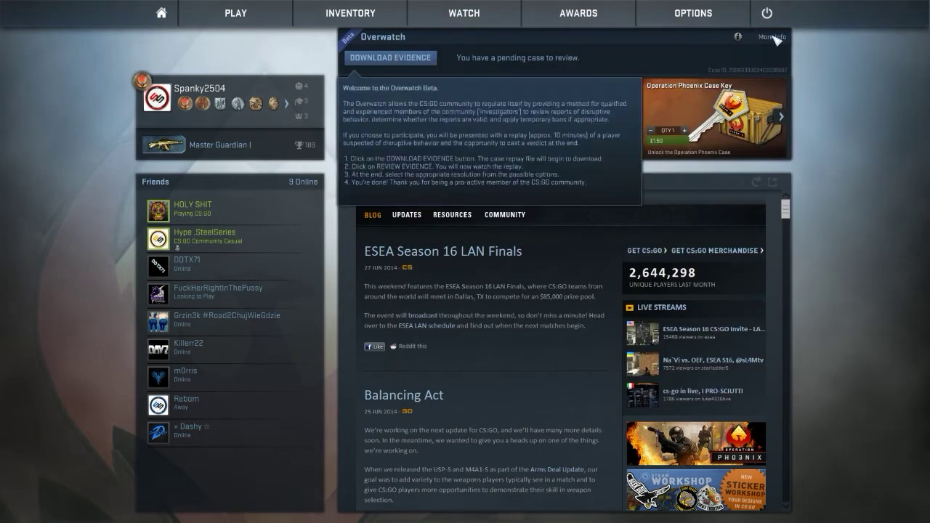
mouse_move(692, 13)
left_click(679, 107)
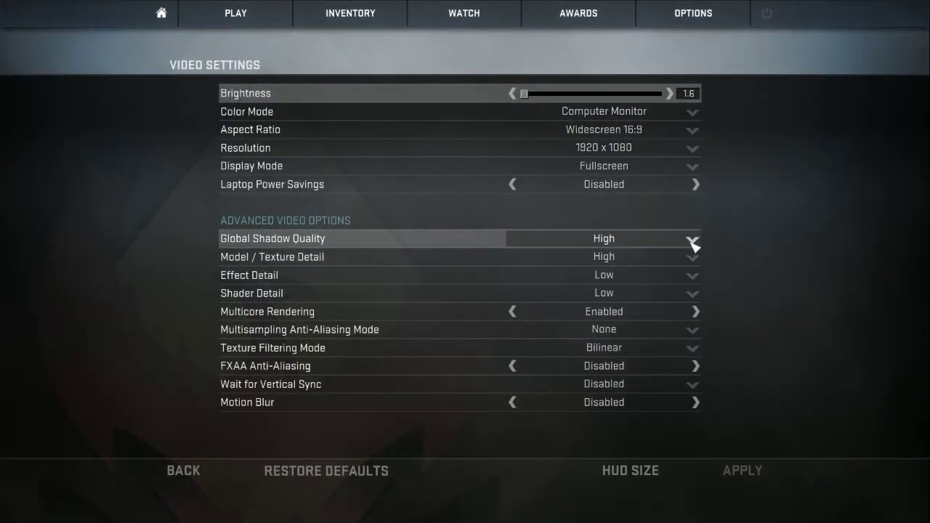
Keep Global Shadow Quality High and set Effect Detail and Shader Detail to High
left_click(693, 240)
left_click(643, 303)
left_click(635, 274)
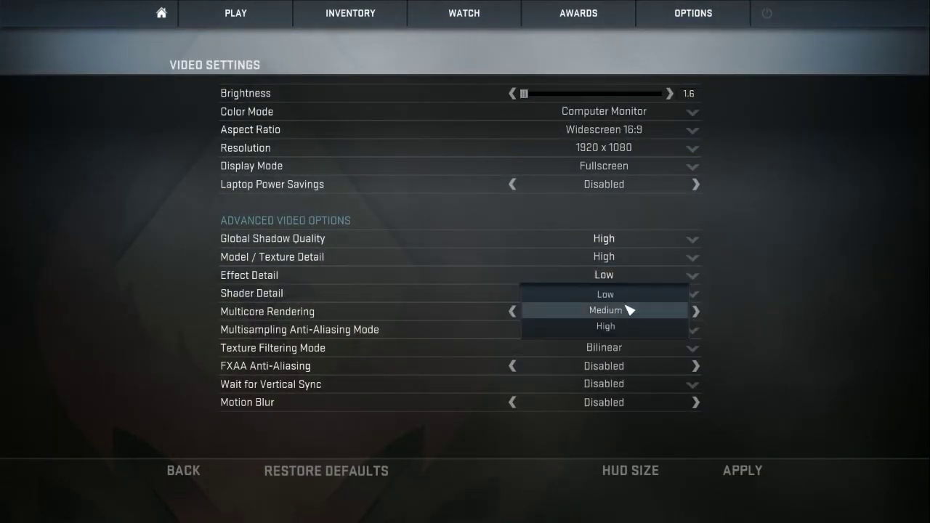
left_click(605, 326)
left_click(628, 293)
left_click(615, 360)
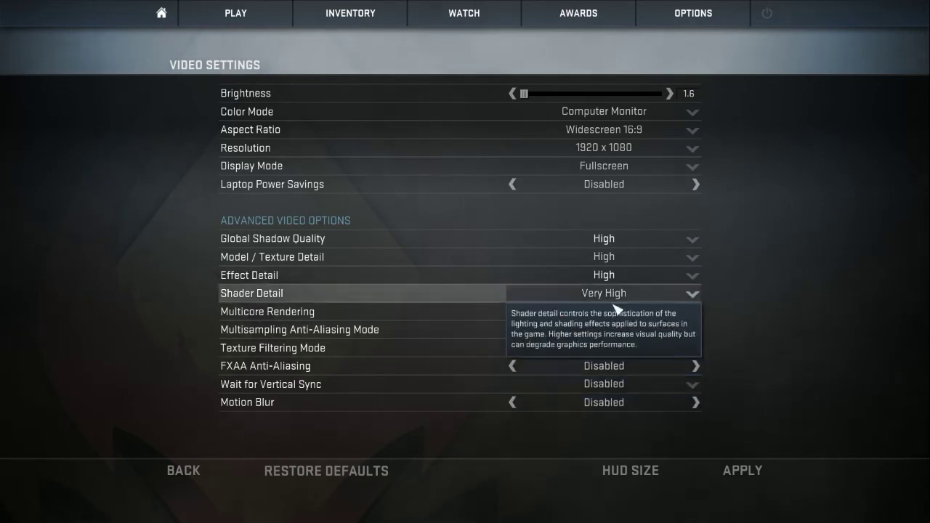
left_click(616, 292)
left_click(610, 345)
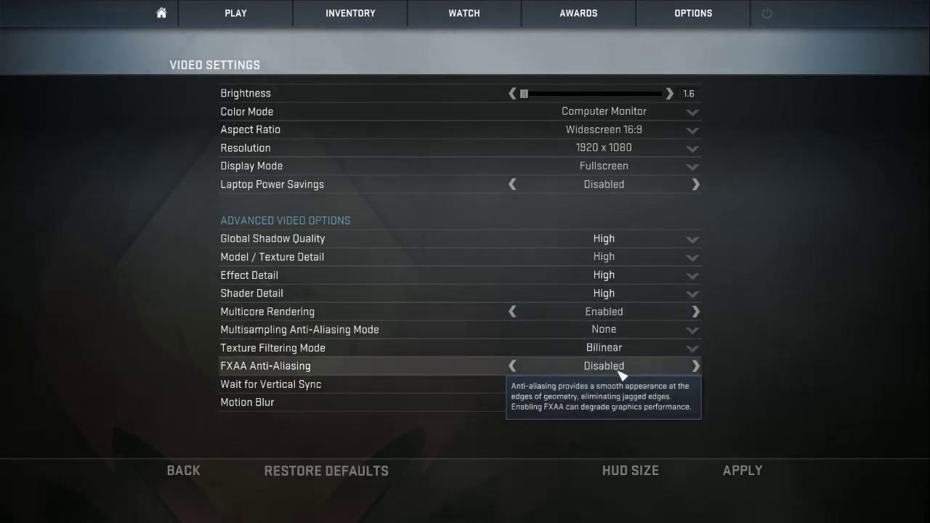
Set 16xQ CSAA, enable FXAA, keep Motion Blur disabled, and apply the settings
left_click(681, 331)
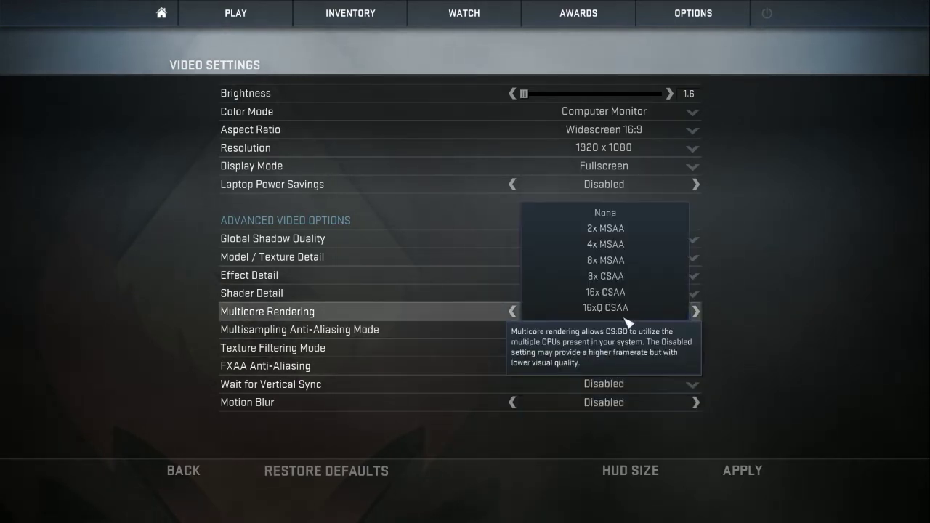
left_click(605, 307)
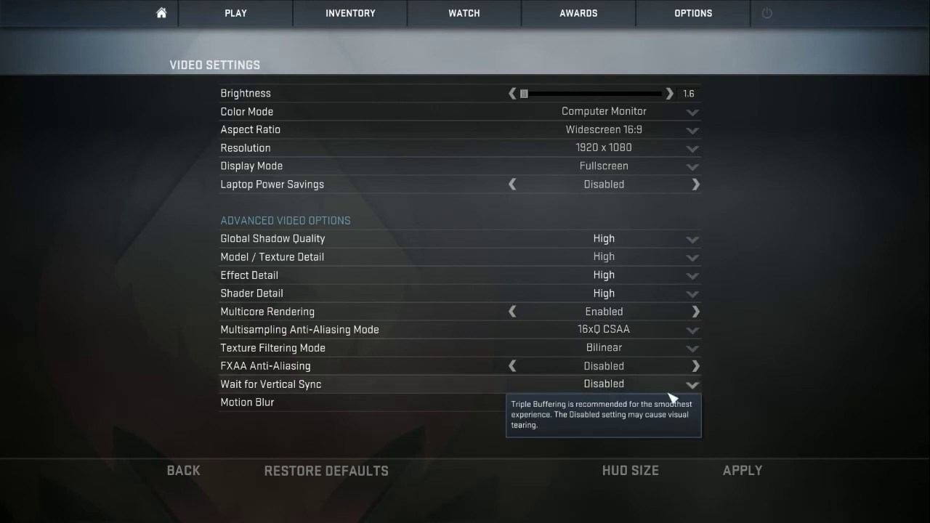
left_click(696, 366)
left_click(696, 401)
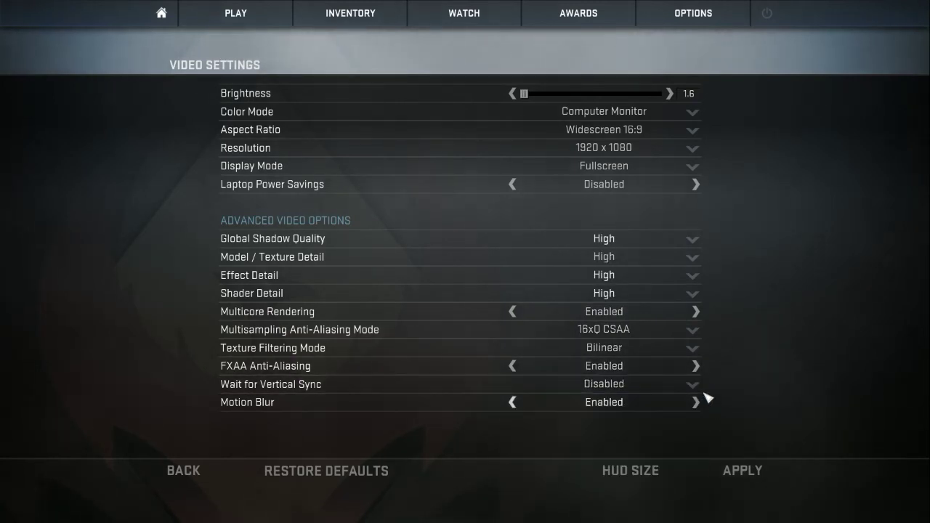
left_click(513, 403)
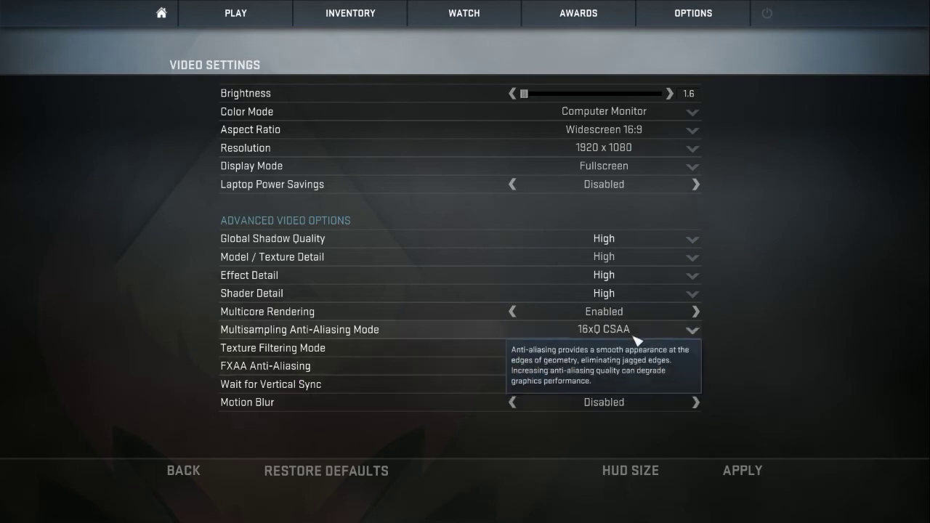
left_click(748, 472)
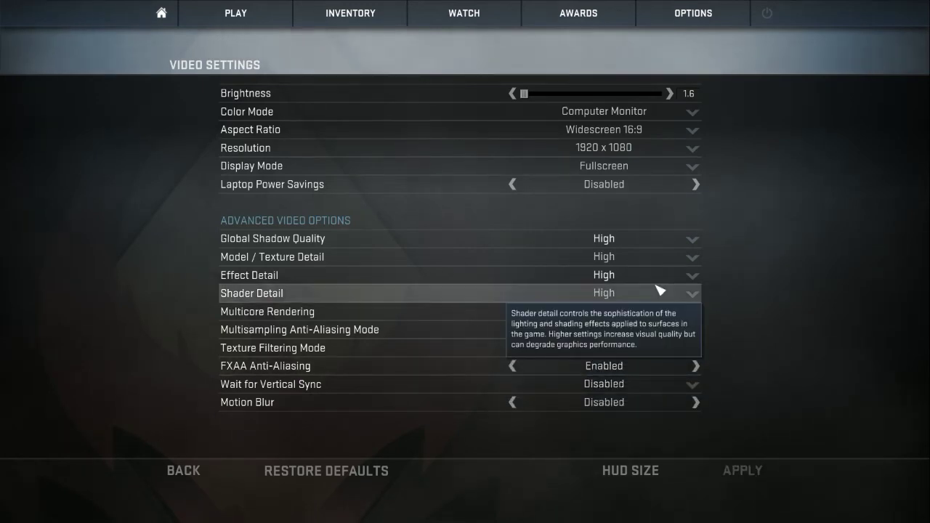
left_click(161, 13)
Launch workshop_workbench from the console and enlarge it to full screen
key("grave")
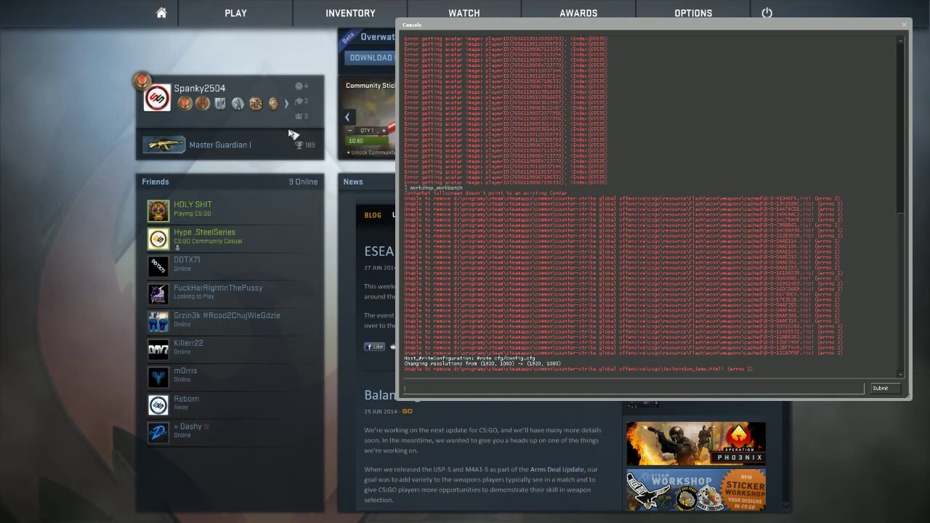
type("workshop_workbench")
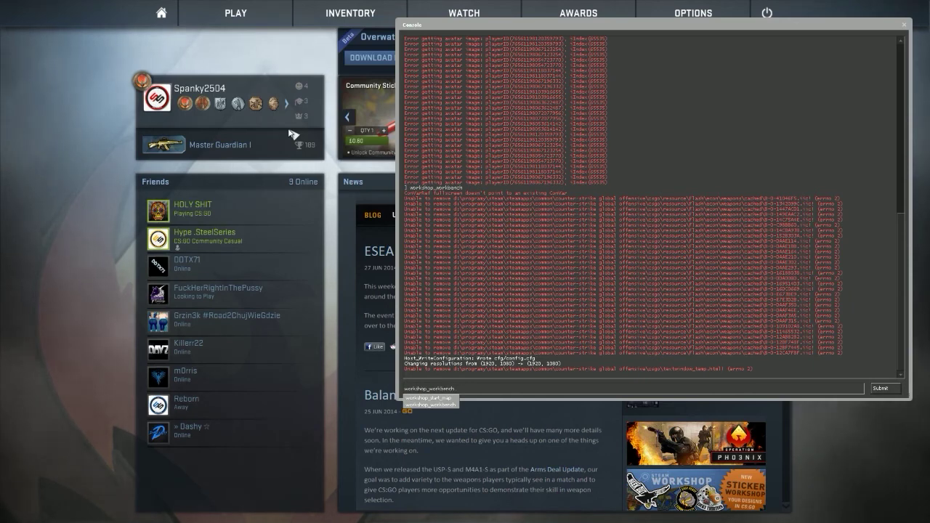
key("Return")
left_click_drag(132, 48, 131, 9)
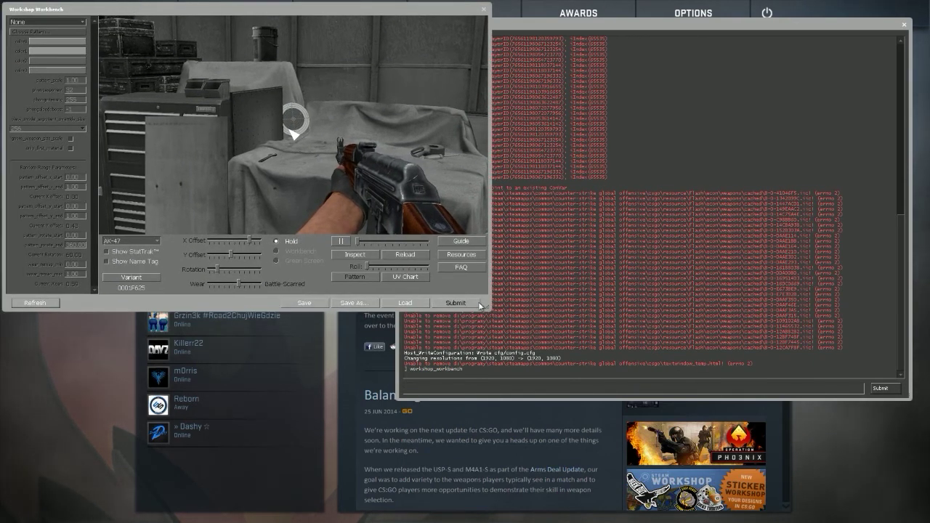
left_click_drag(481, 306, 927, 517)
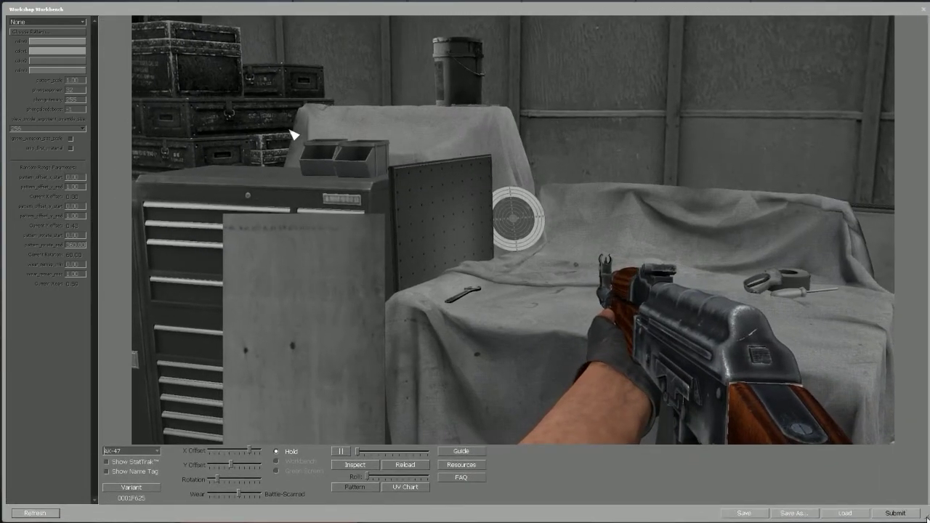
Apply D:\ak47.vtf as a Custom Paint Job ignoring weapon size scale, then inspect
left_click(74, 20)
left_click(43, 91)
left_click(47, 31)
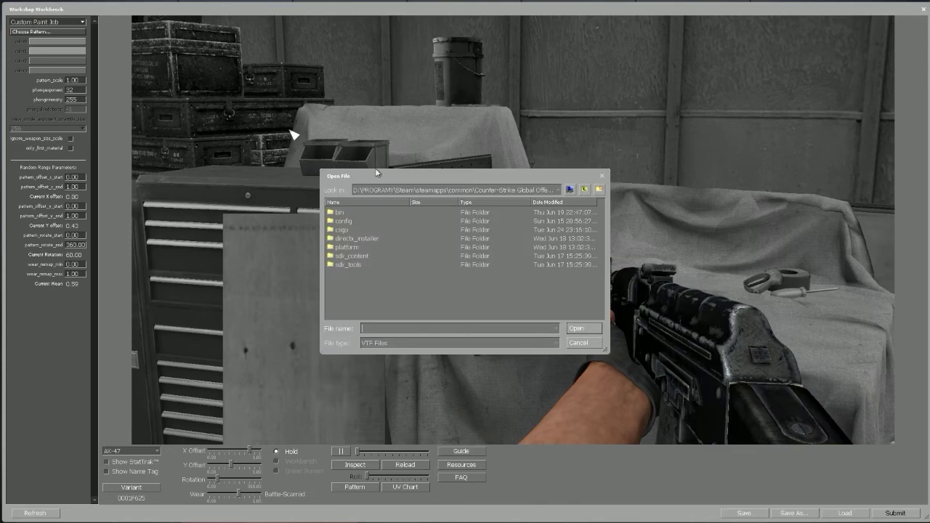
left_click(427, 190)
left_click(367, 209)
scroll(369, 308, "down", 1)
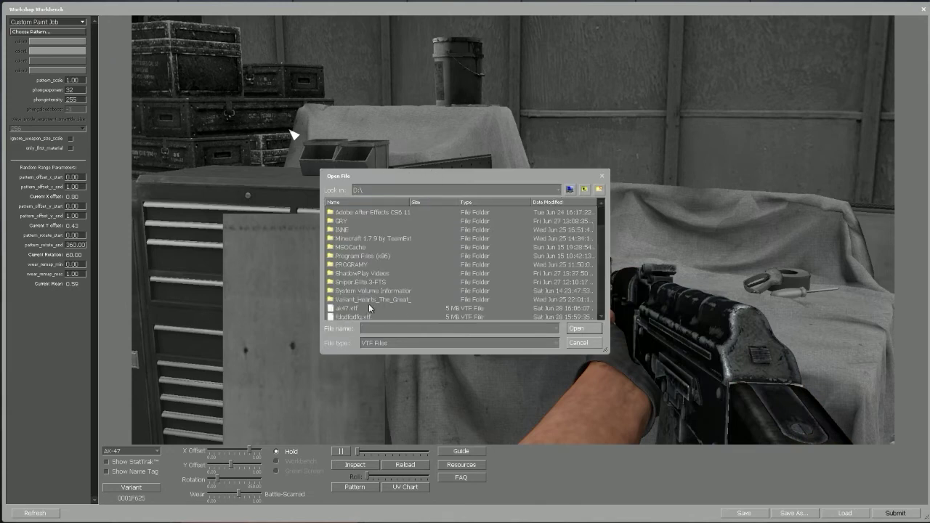
double_click(350, 311)
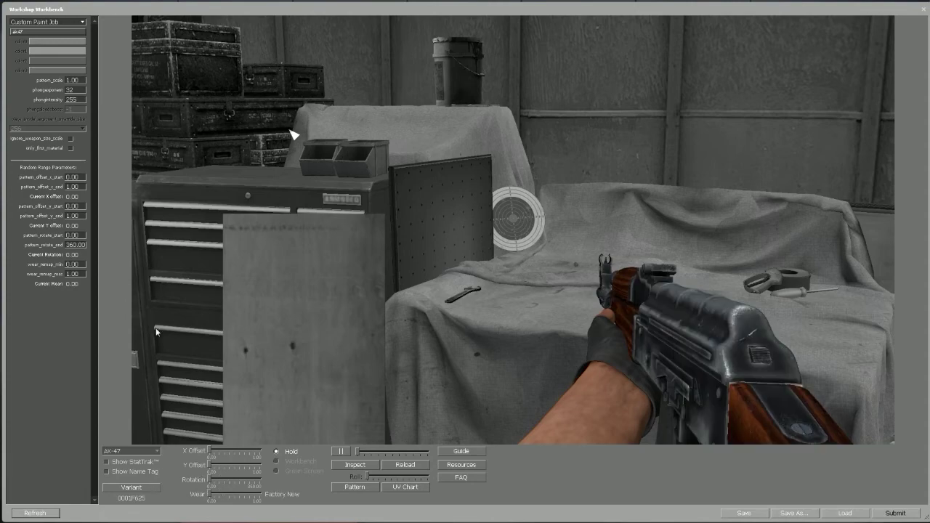
left_click(71, 138)
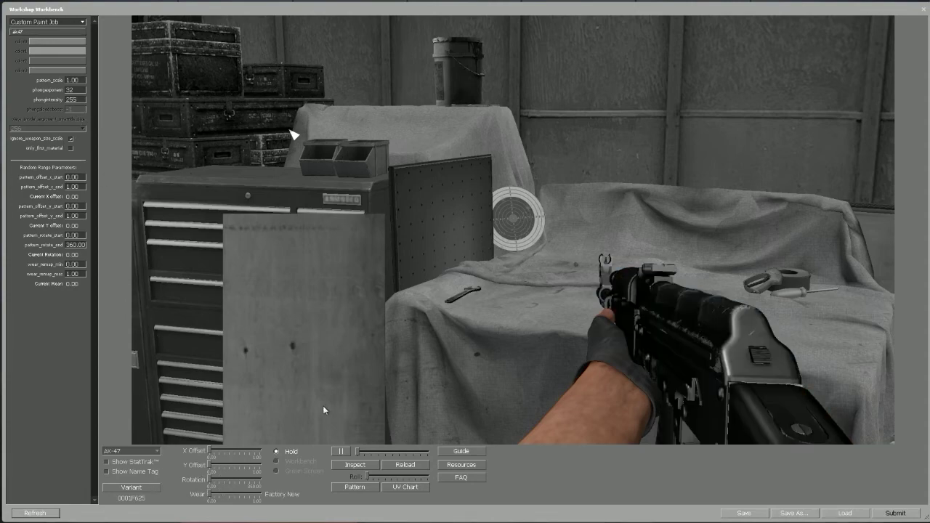
left_click(355, 464)
Inspect the AK-47, then save the workbench settings to D: as sdfsf.TXT
left_click(341, 451)
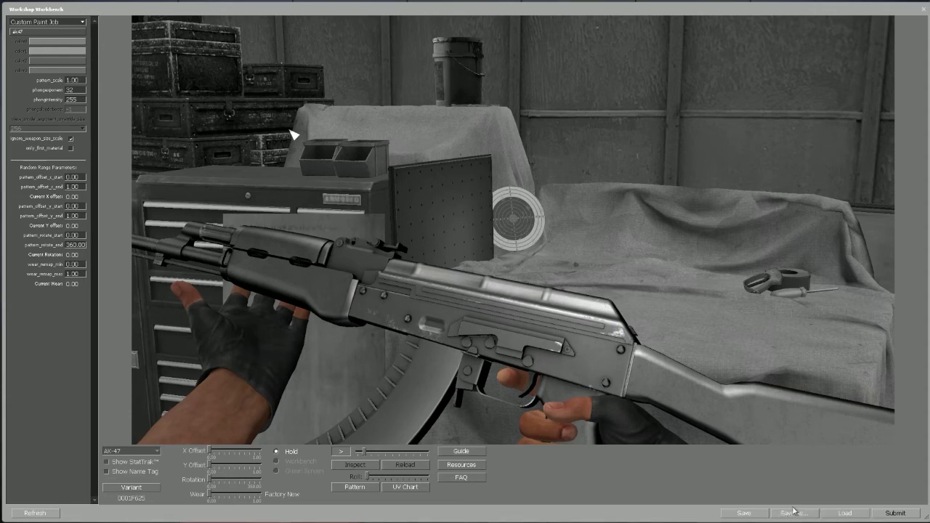
left_click(794, 513)
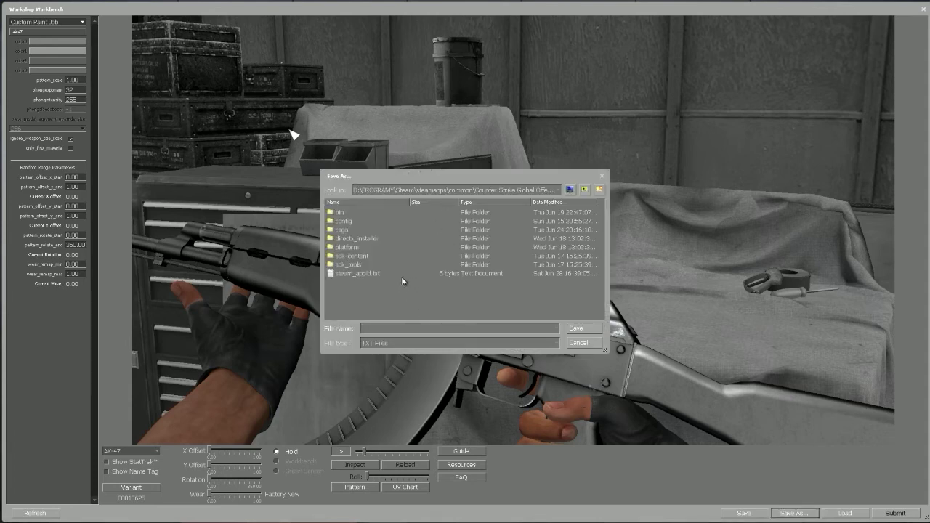
type("asdf")
left_click(407, 189)
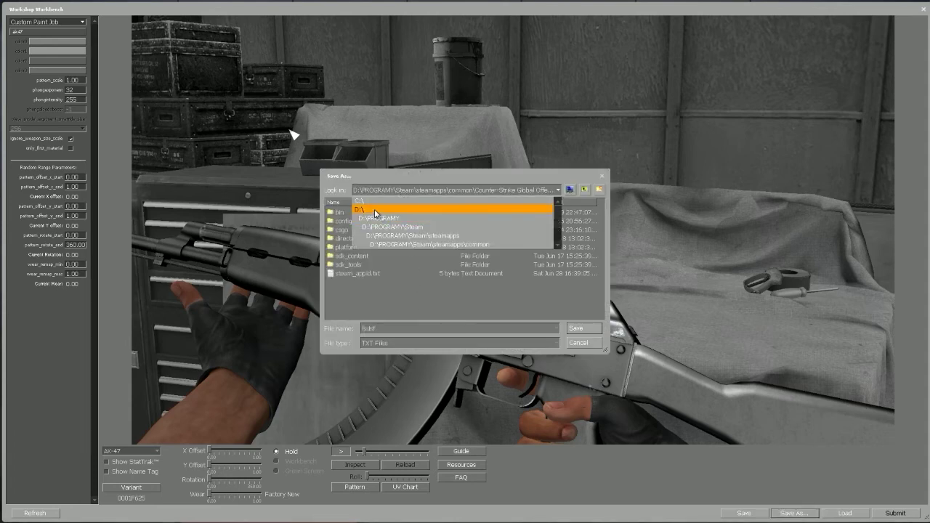
left_click(375, 210)
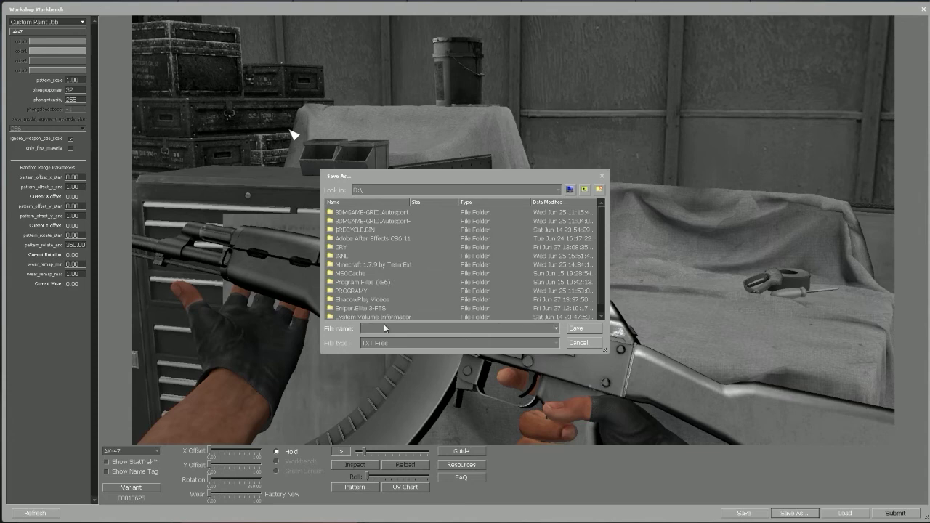
left_click(585, 329)
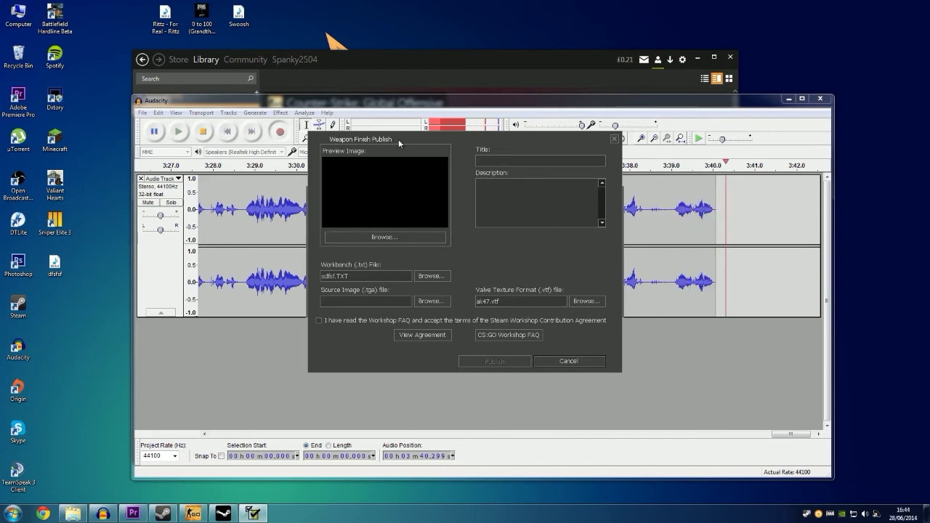
Position the Weapon Finish Publish form and verify its sdfsf.TXT and ak47.vtf fields
left_click_drag(398, 139, 418, 159)
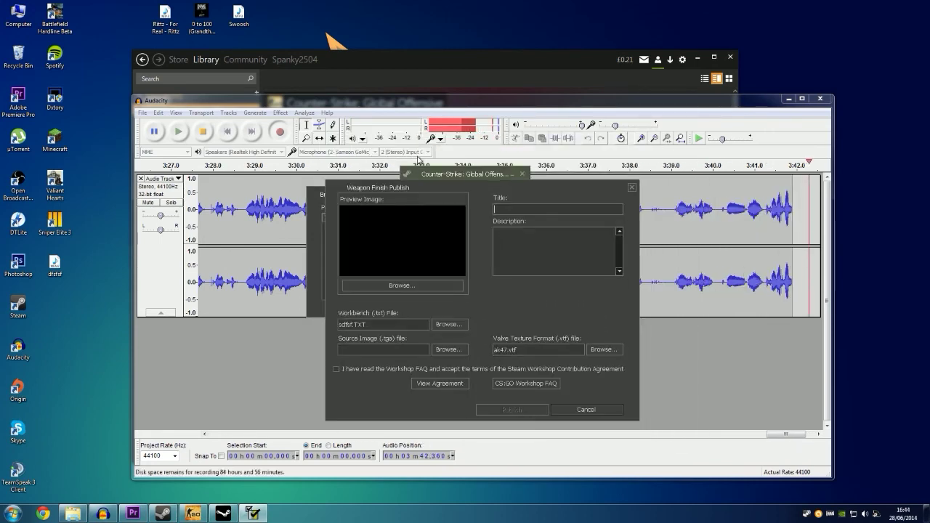
mouse_move(411, 193)
left_mouse_down()
mouse_move(453, 197)
mouse_move(450, 251)
mouse_move(437, 208)
mouse_move(412, 198)
left_mouse_up()
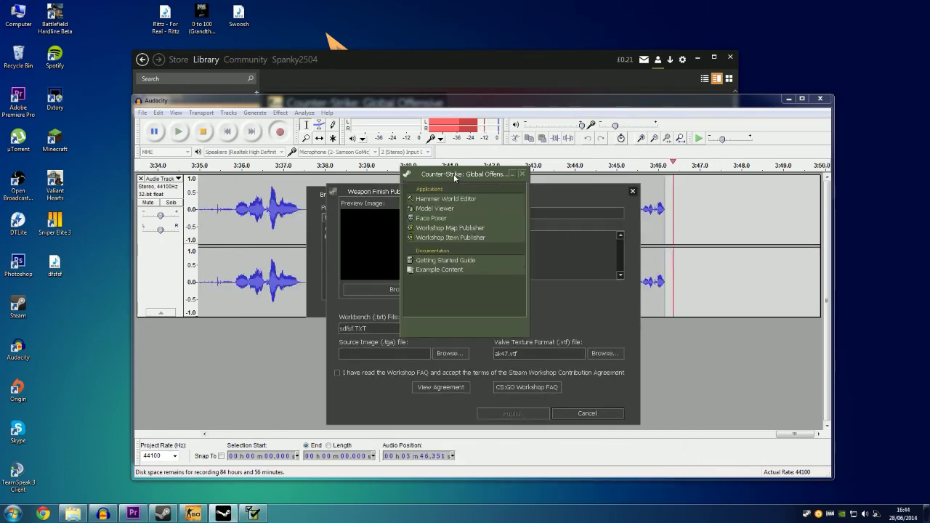
left_click_drag(487, 211, 464, 184)
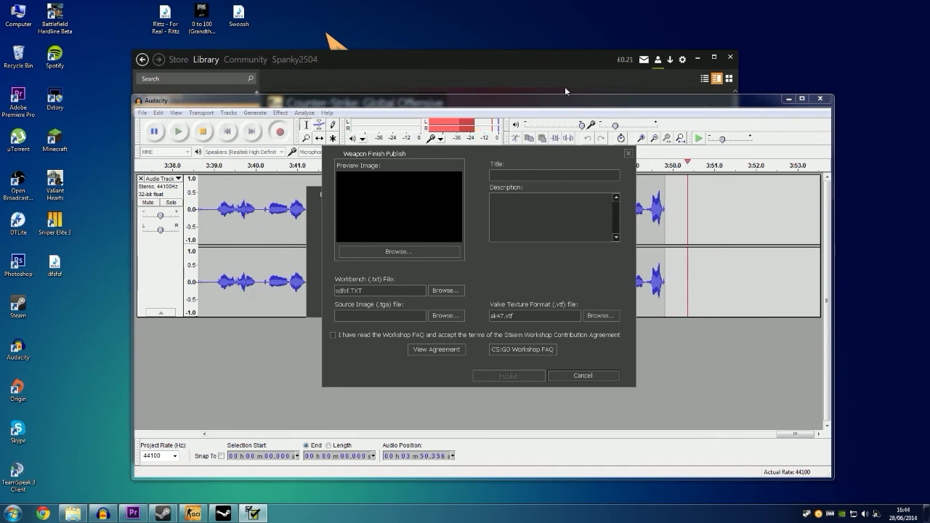
left_click(361, 290)
left_click(370, 291)
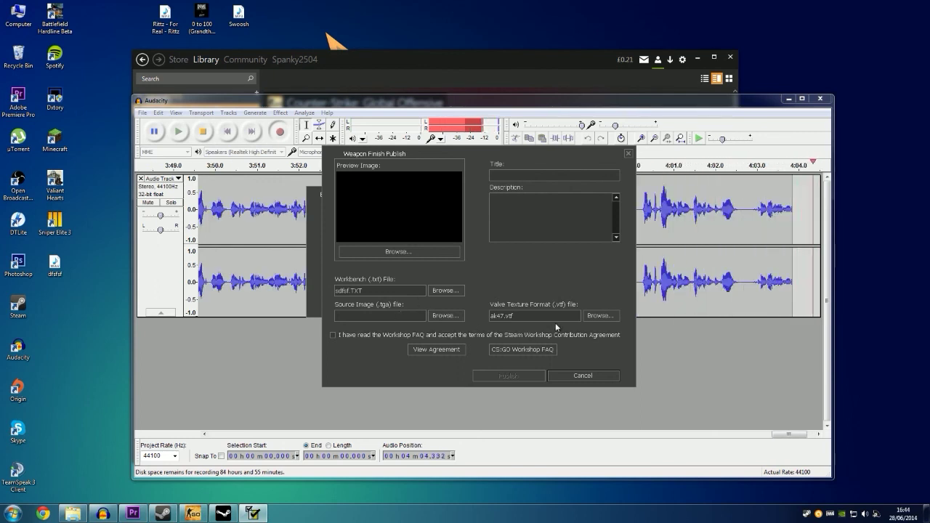
left_click(522, 317)
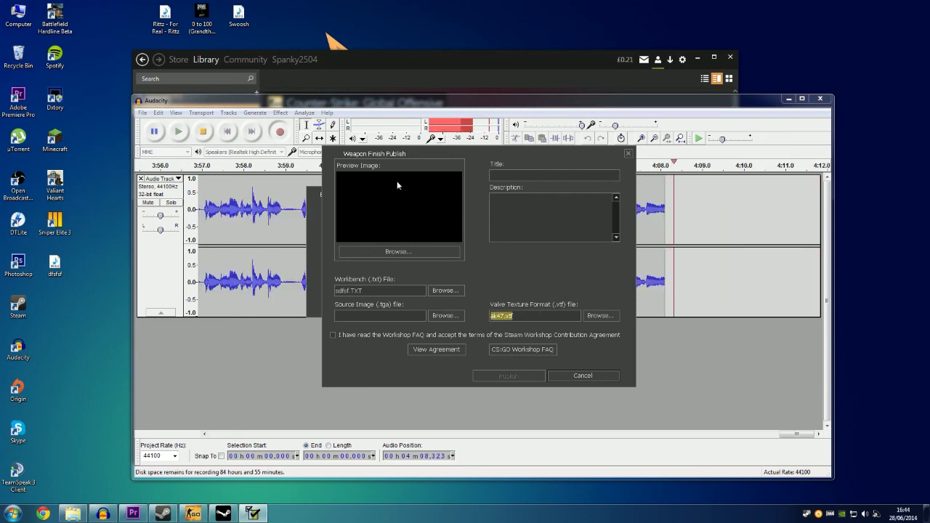
left_click(523, 175)
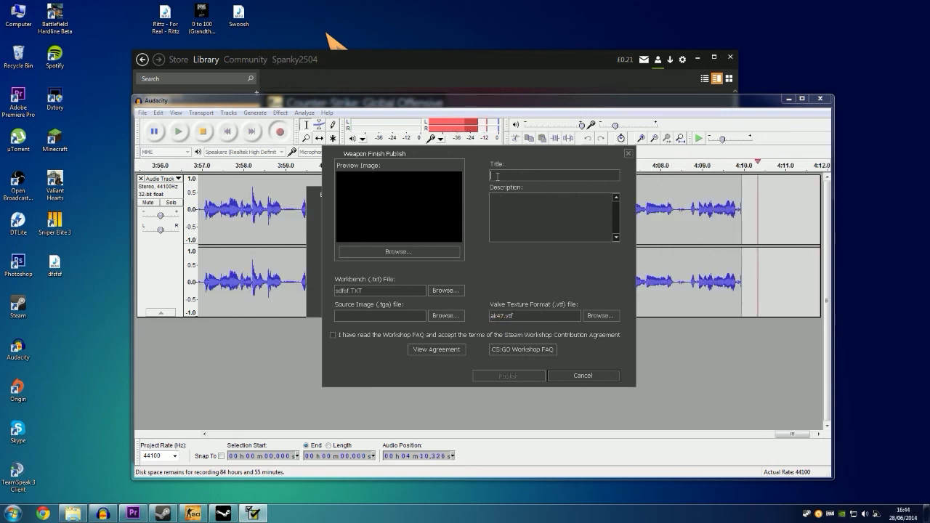